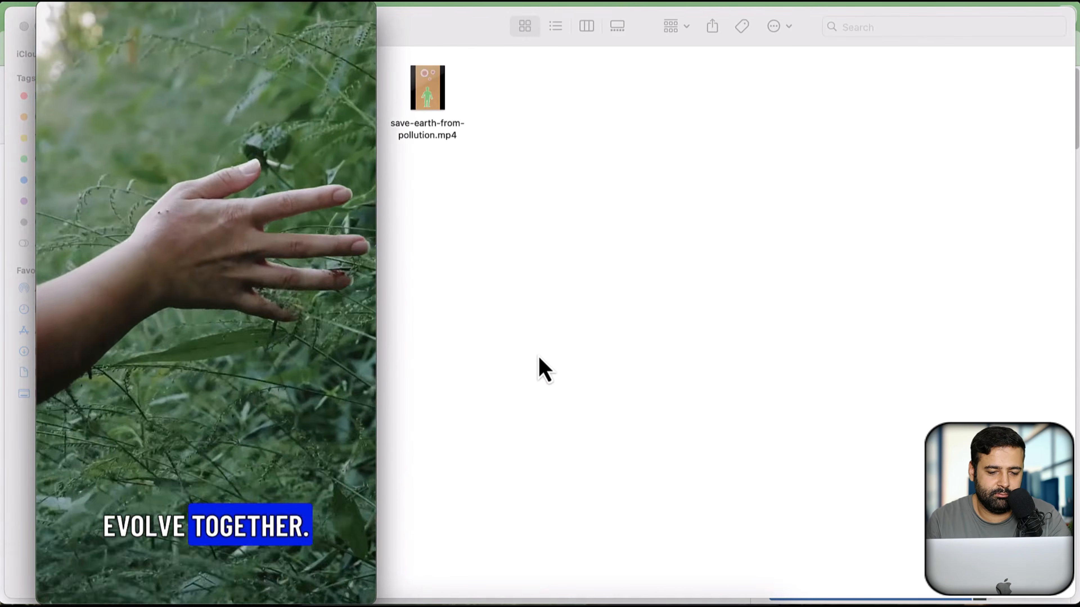
- Watch the captioned vertical Alandumans.mp4 example in QuickTime Player until it ends at 00:28
mouse_move(341, 347)
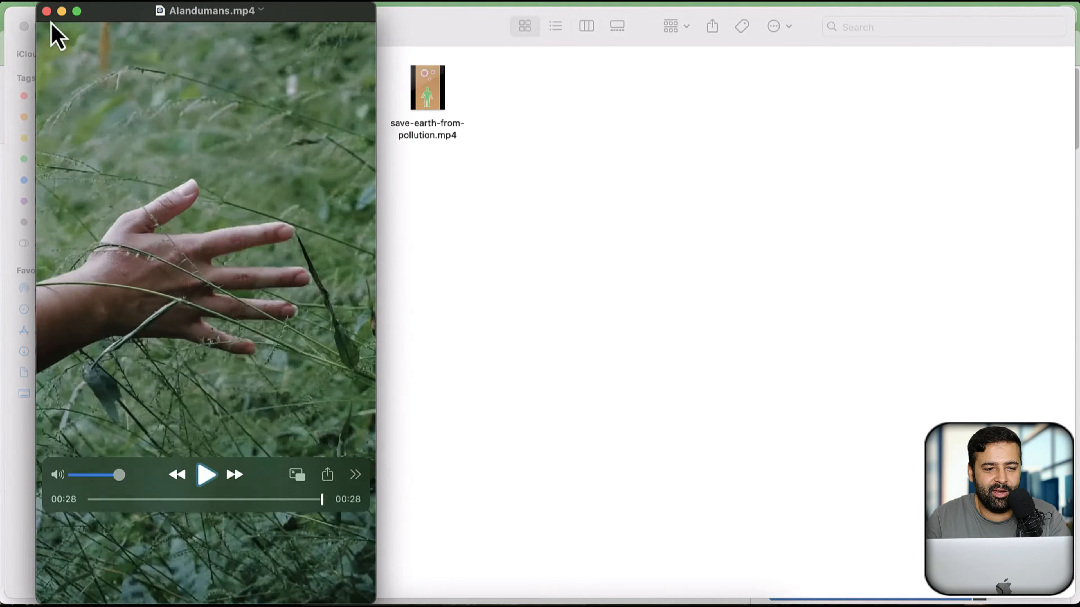
- Close Alandumans.mp4, then play the immortal-animal.mp4 sample from Finder and close it when finished
click(46, 11)
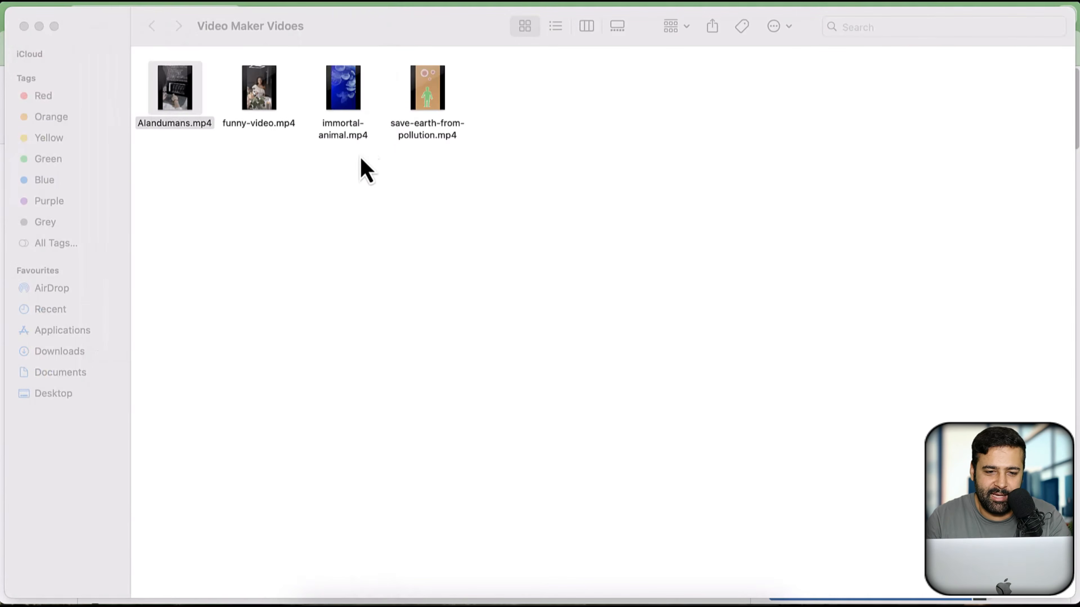
double_click(348, 117)
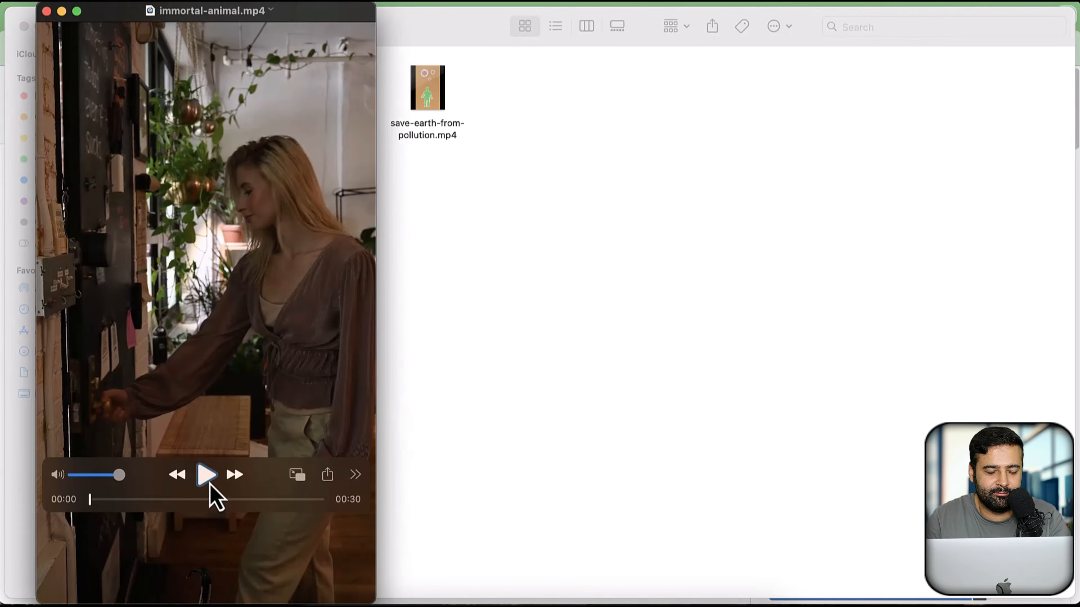
click(210, 484)
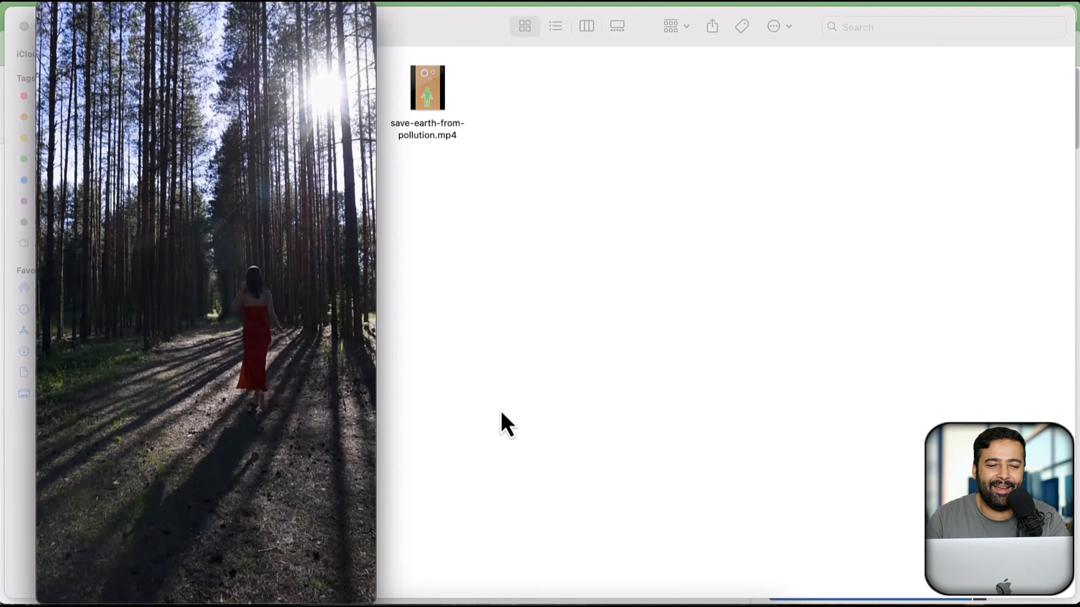
mouse_move(125, 40)
click(47, 11)
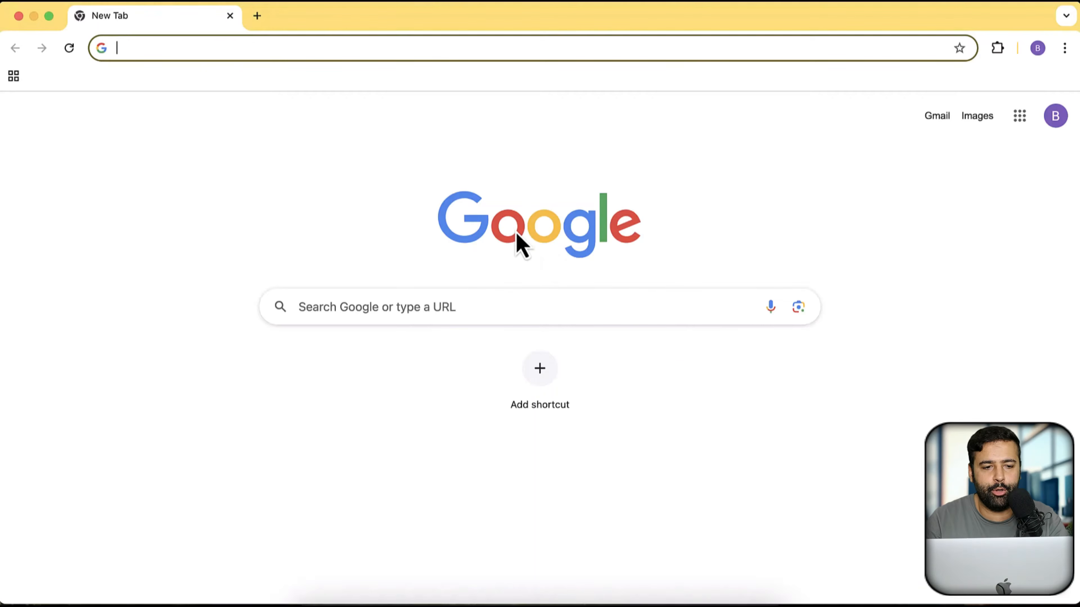
- Search the web for 'pexel api' and bring up the Pexels site
text(pexel api key)
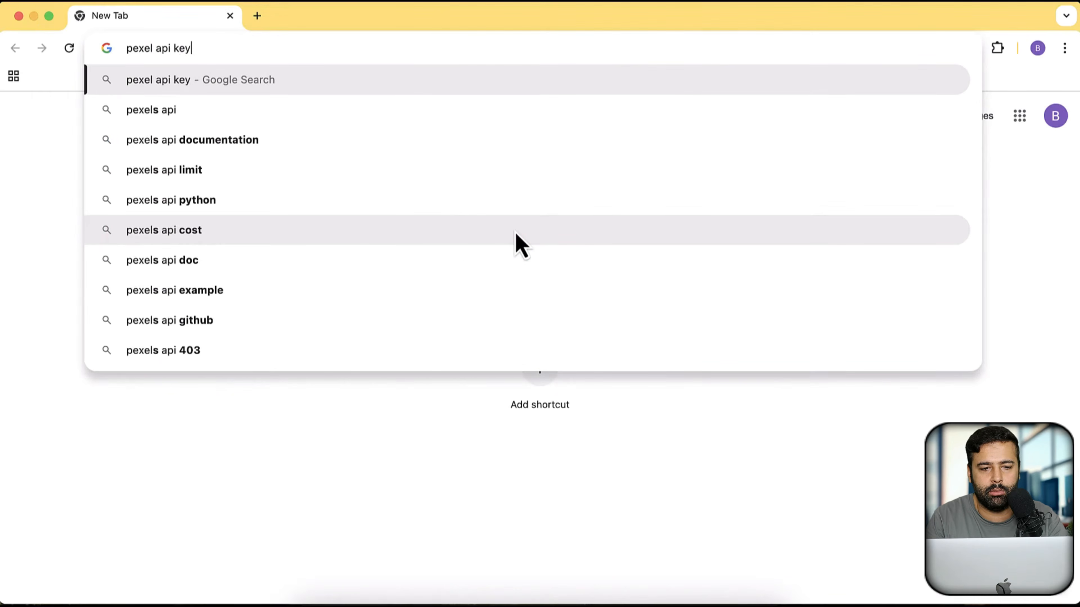
key(Return)
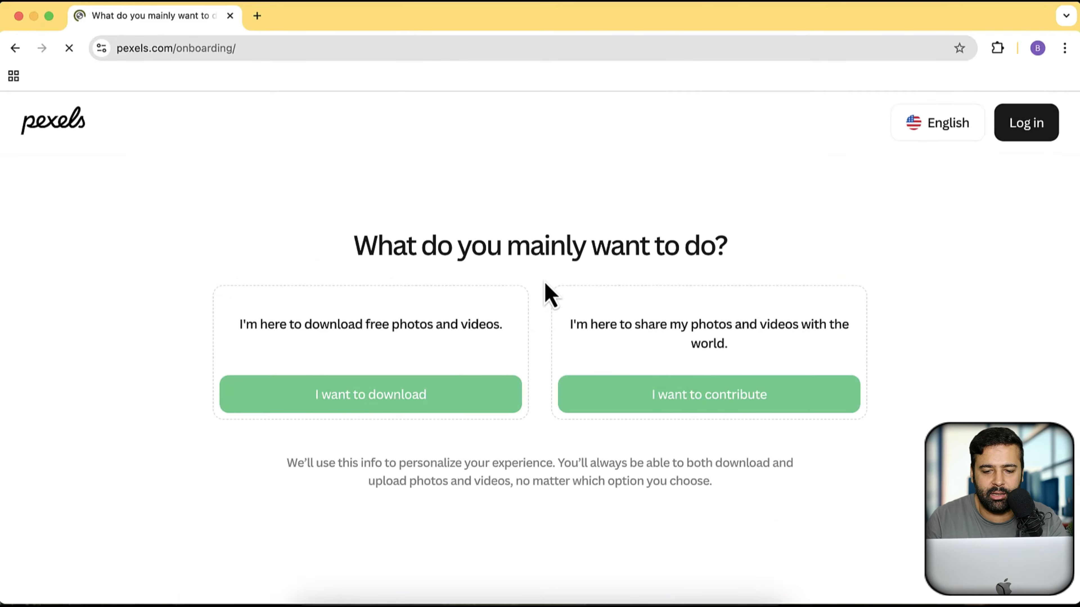
scroll(890, 286, down, 2)
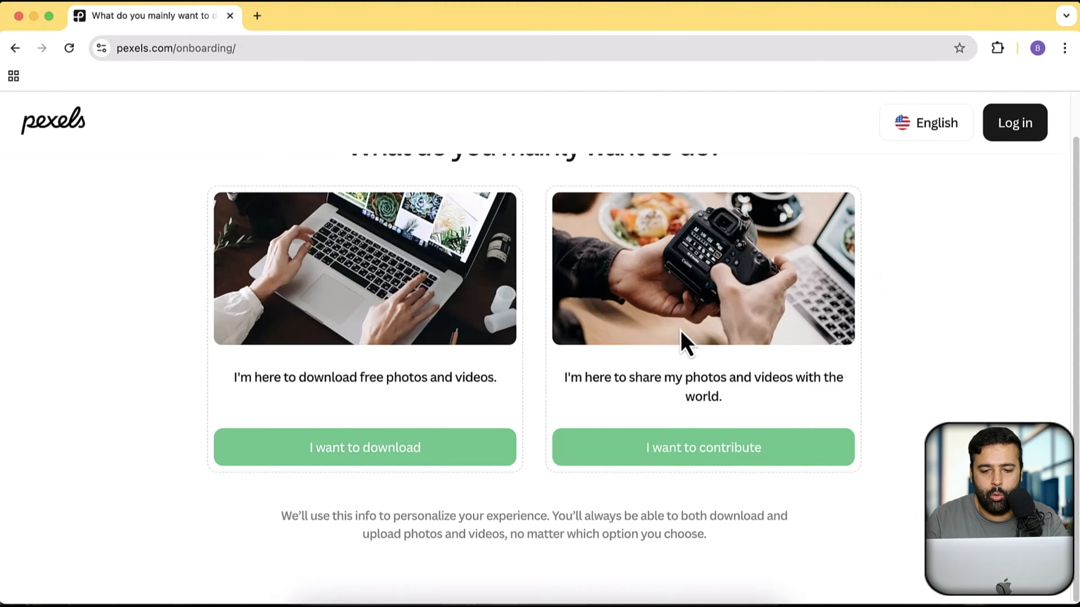
scroll(644, 353, up, 2)
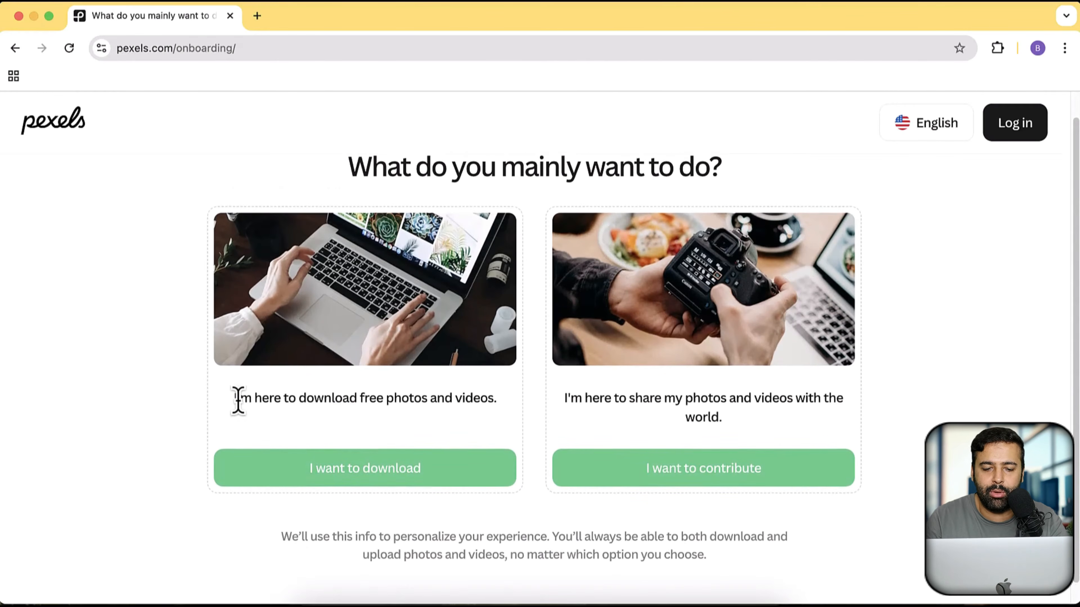
drag(238, 399, 507, 398)
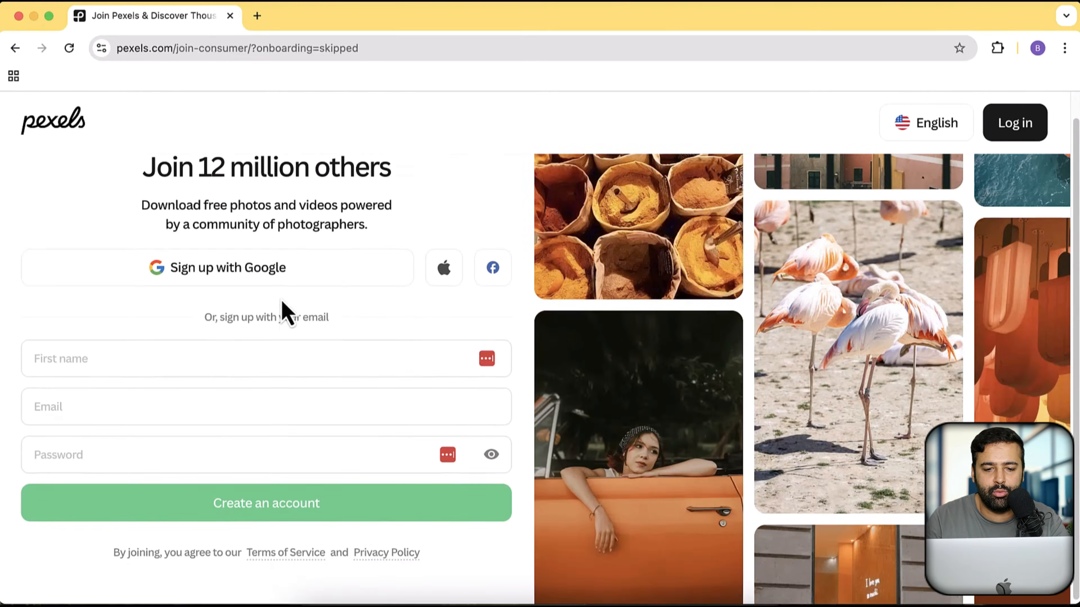
- Create a Pexels account using Sign up with Google and the chosen Google account
click(295, 275)
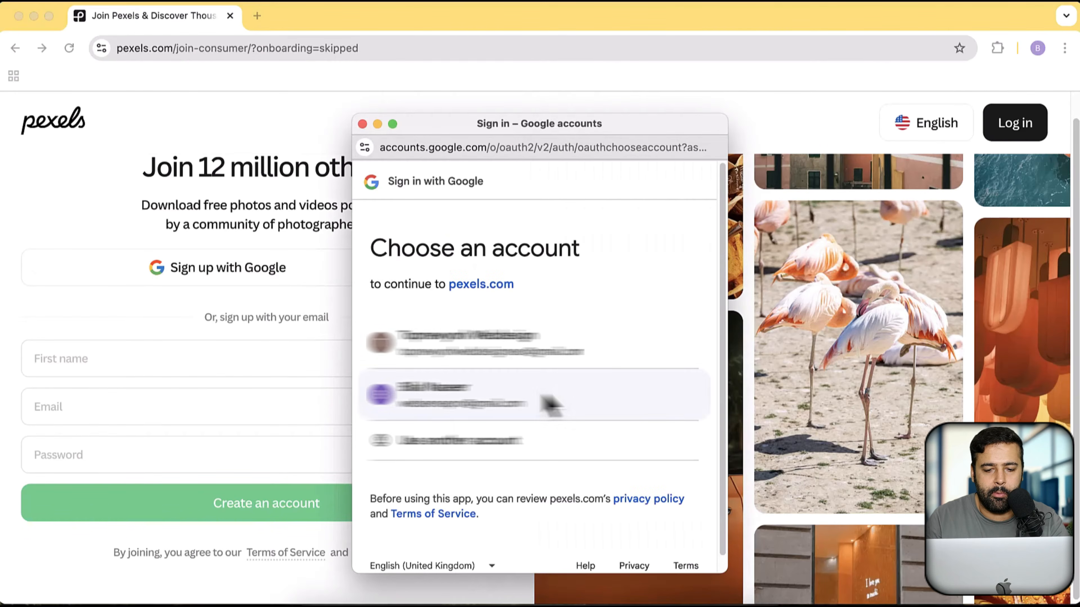
click(542, 396)
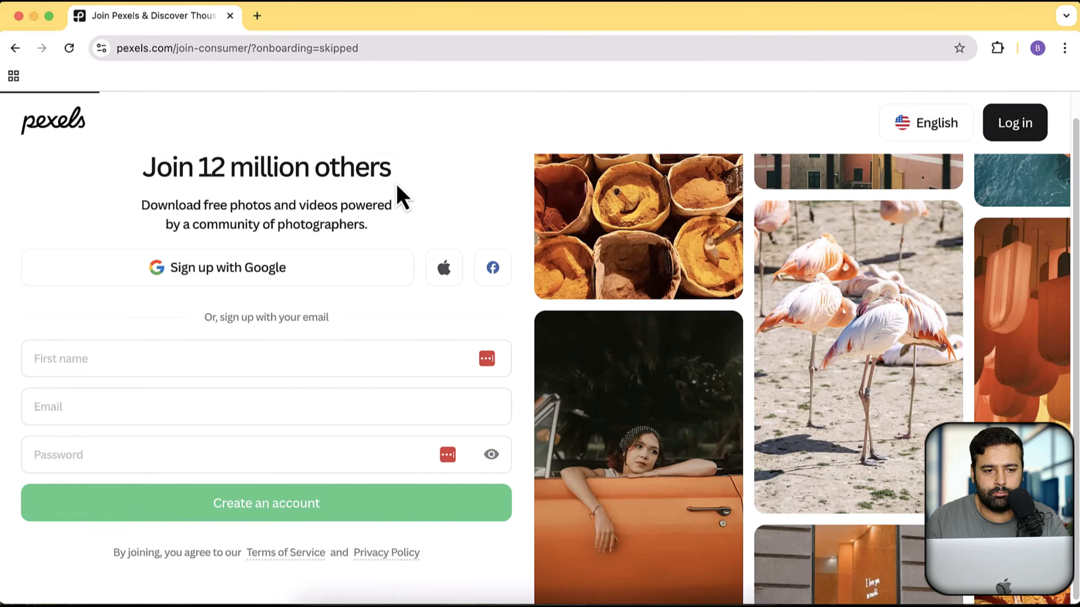
scroll(760, 238, down, 5)
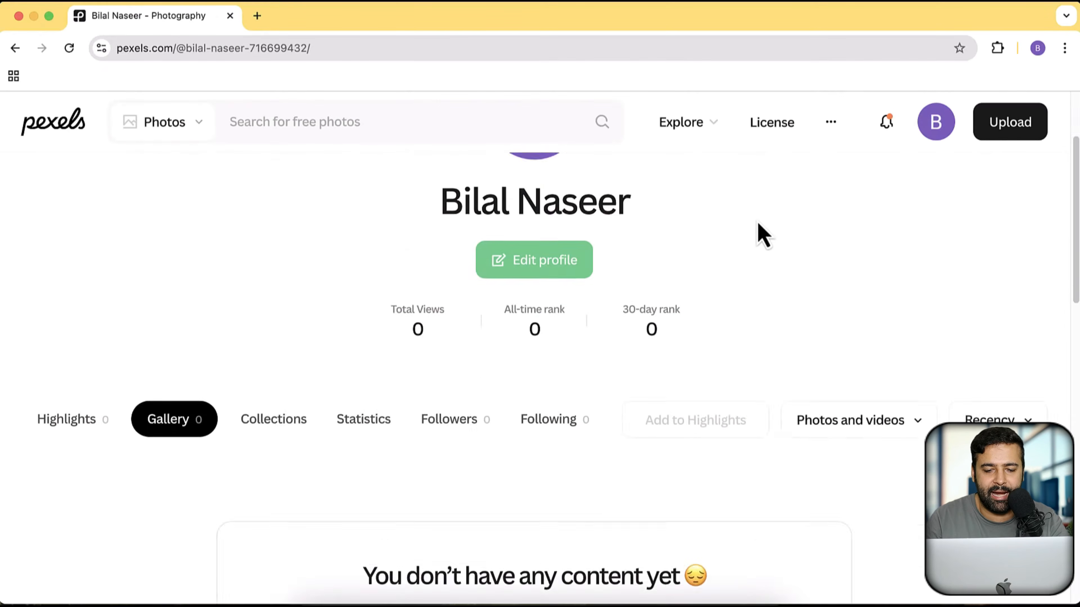
scroll(757, 277, up, 5)
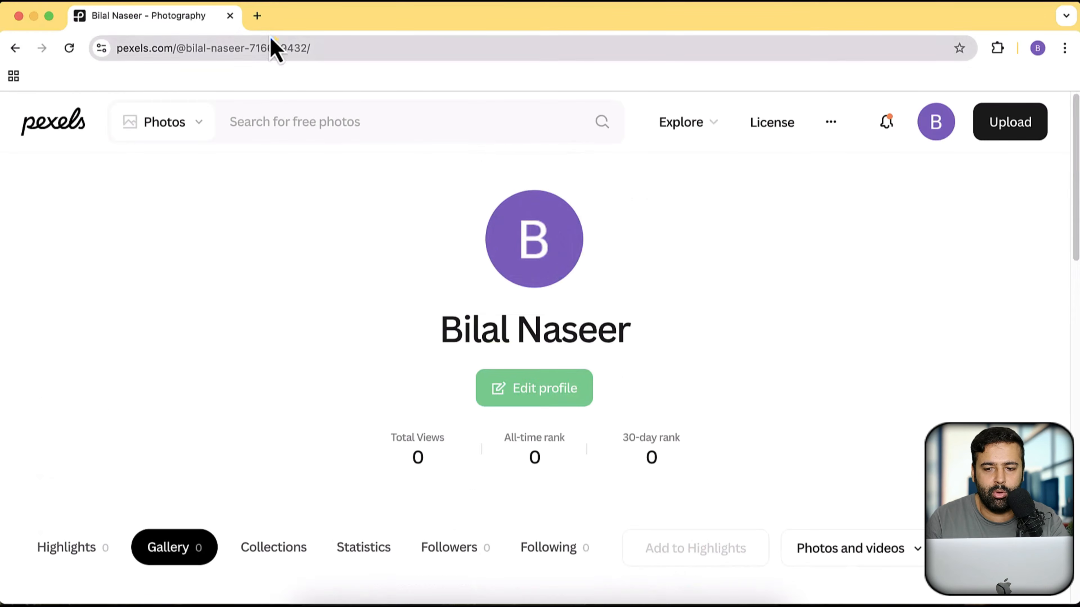
click(257, 15)
- Search 'pexels api' and open the Pexels API page's Your API Key request form
text(pe)
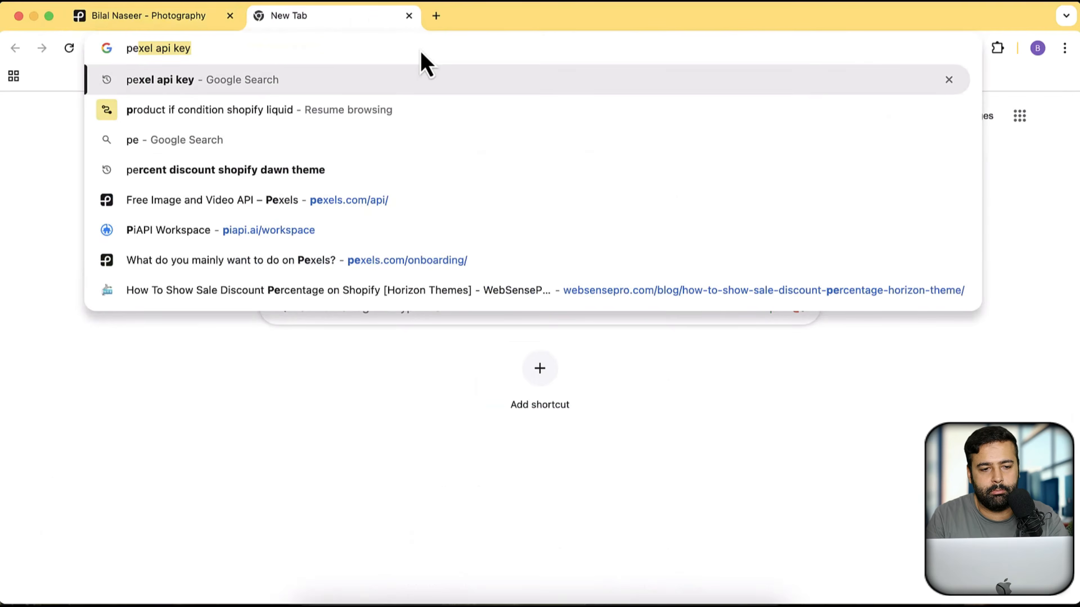
text(xels)
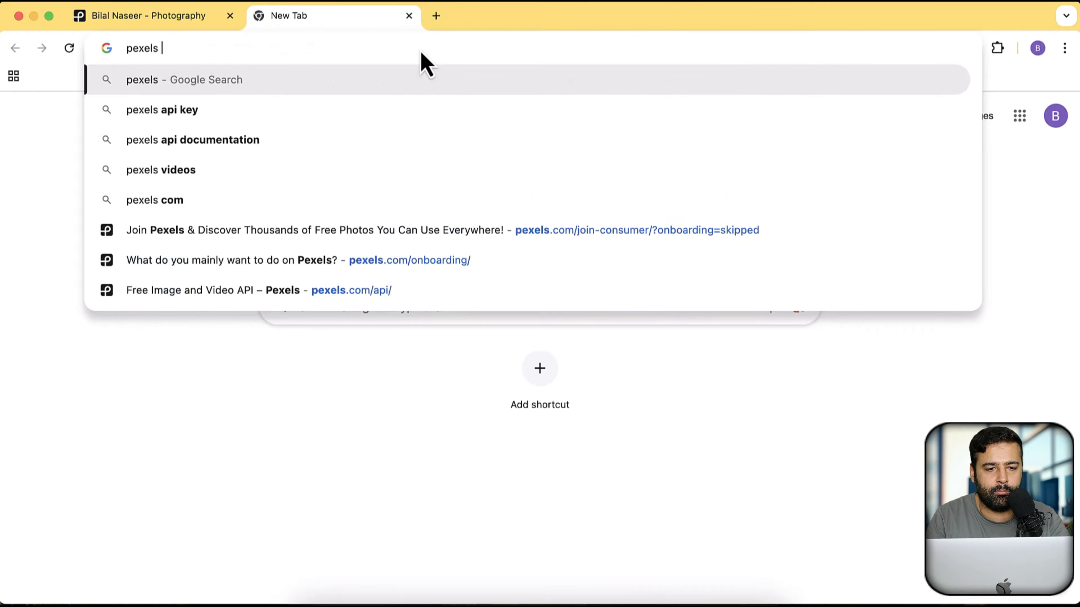
text( api)
key(Return)
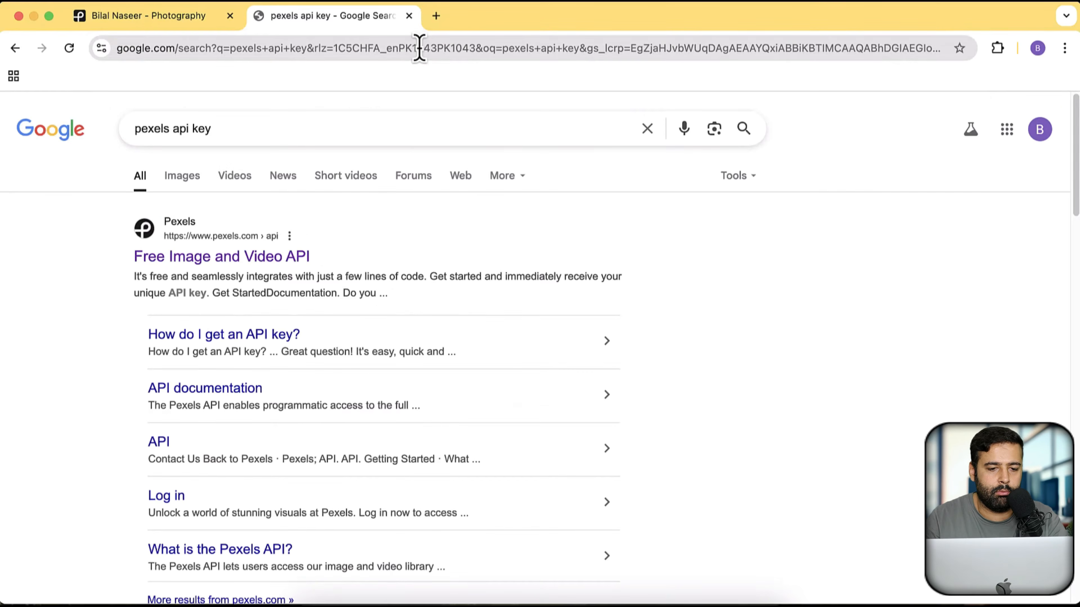
click(243, 257)
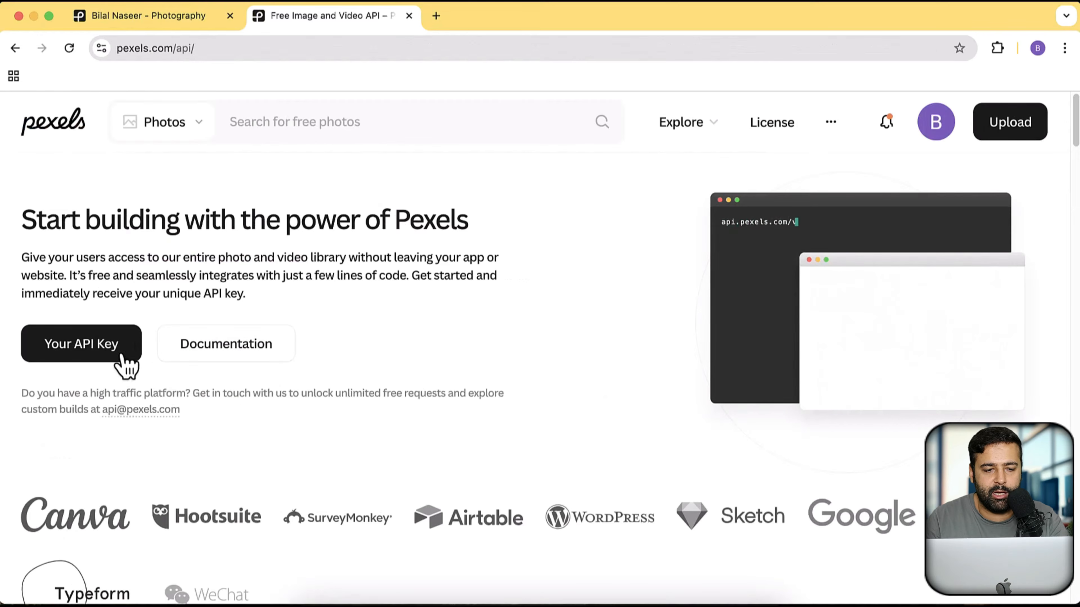
click(82, 359)
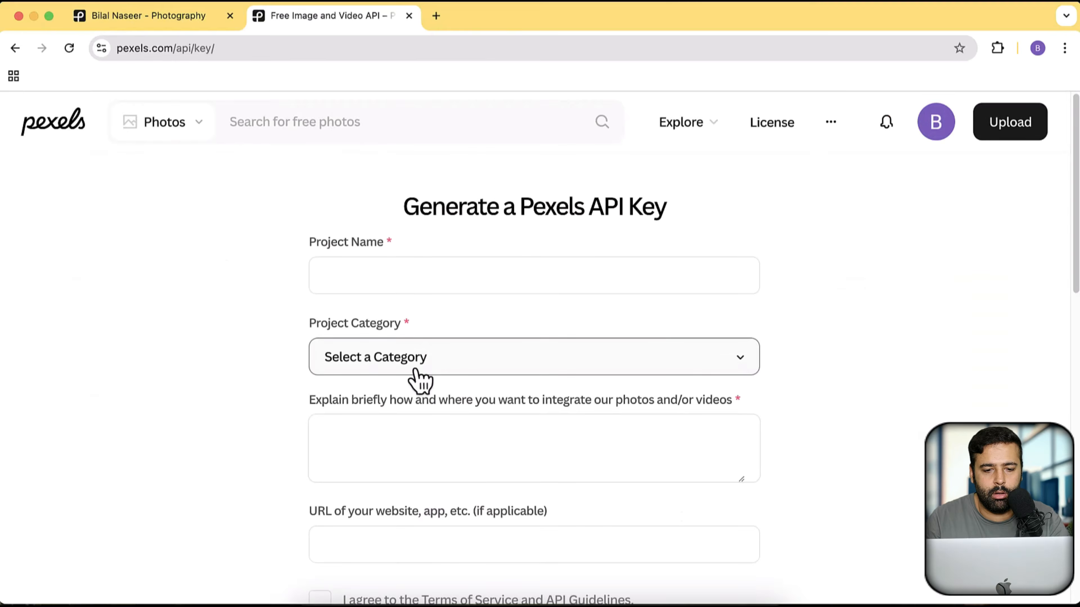
scroll(833, 323, down, 10)
scroll(740, 298, up, 10)
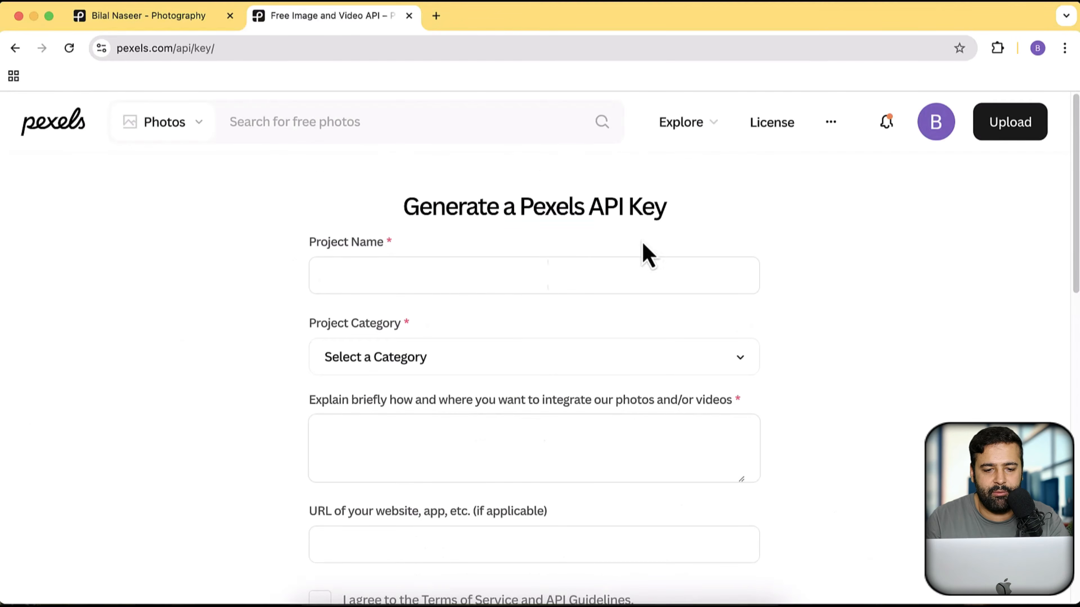
- Enter project name 'Test Project', category AI, and describe testing an AI short-video tool
click(531, 277)
text(Tet)
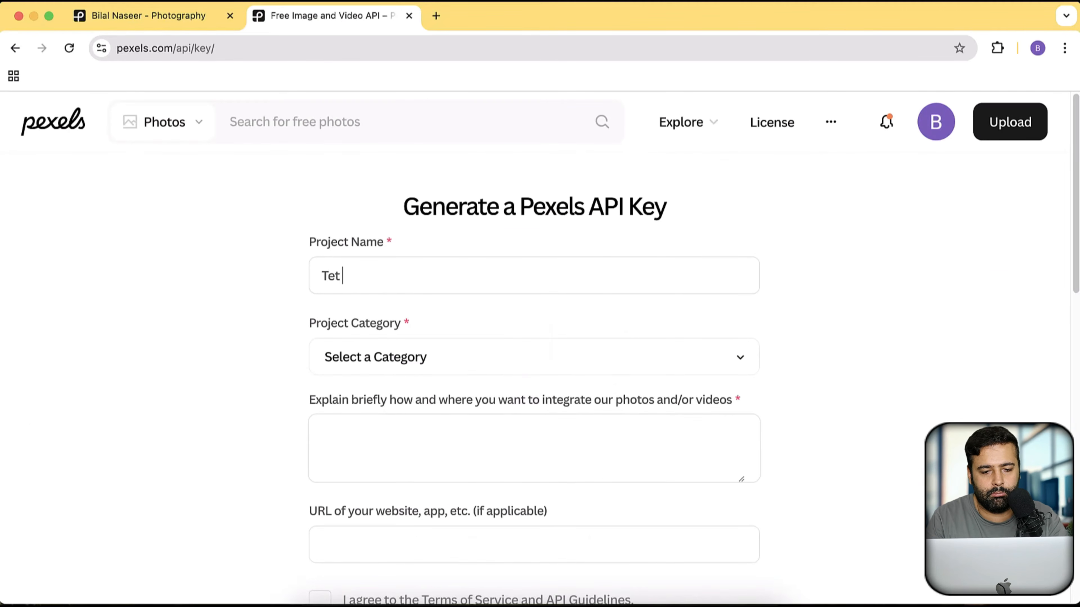
key(BackSpace)
click(555, 365)
click(530, 446)
scroll(538, 408, down, 1)
click(541, 387)
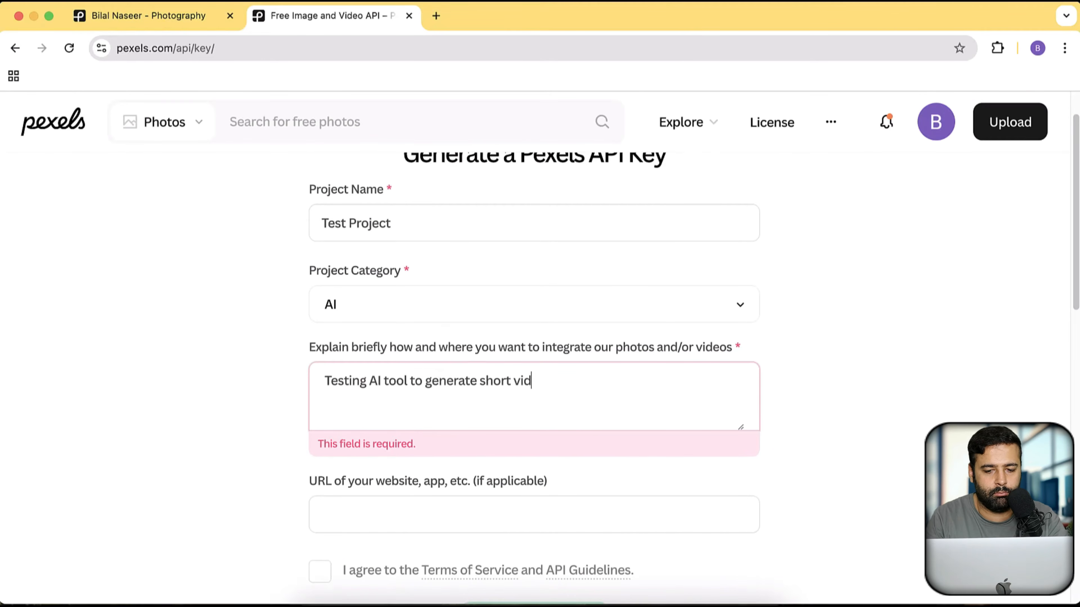
- Accept the Terms of Service and API Guidelines and generate the Pexels API key
scroll(637, 382, down, 3)
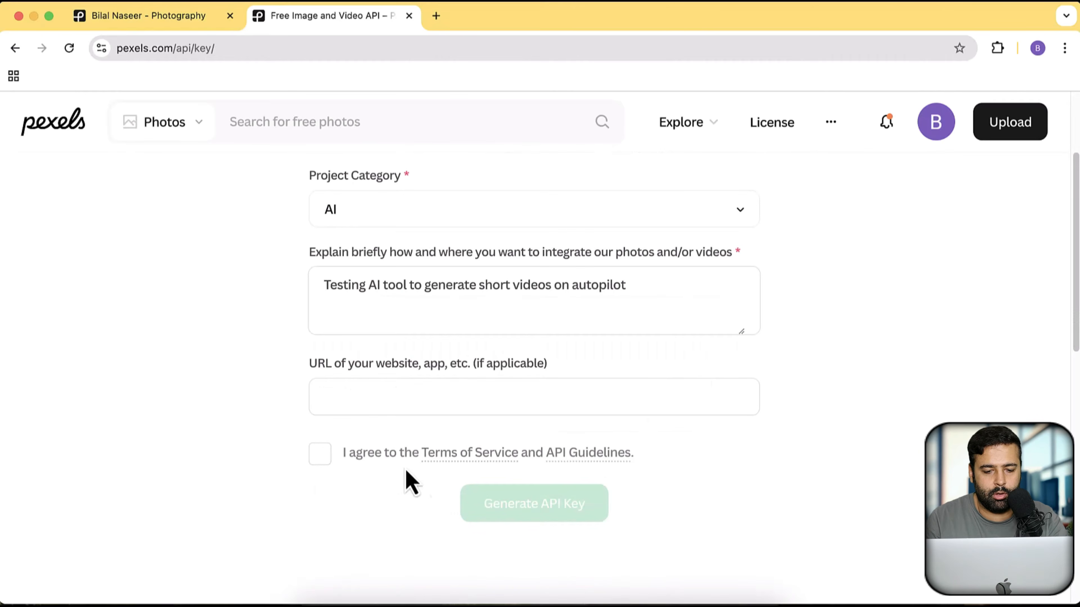
click(316, 464)
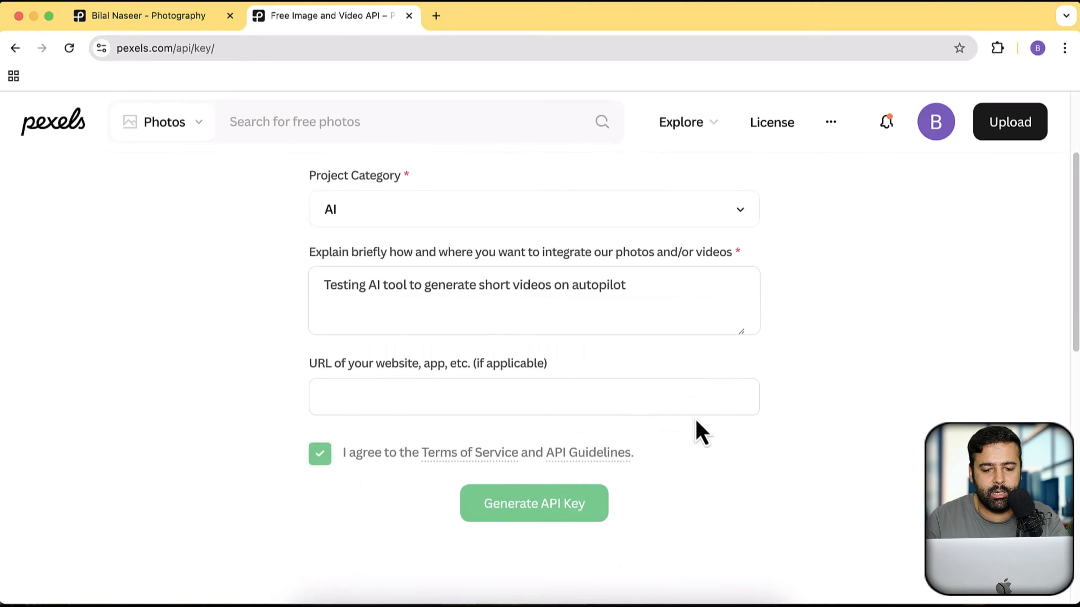
click(561, 511)
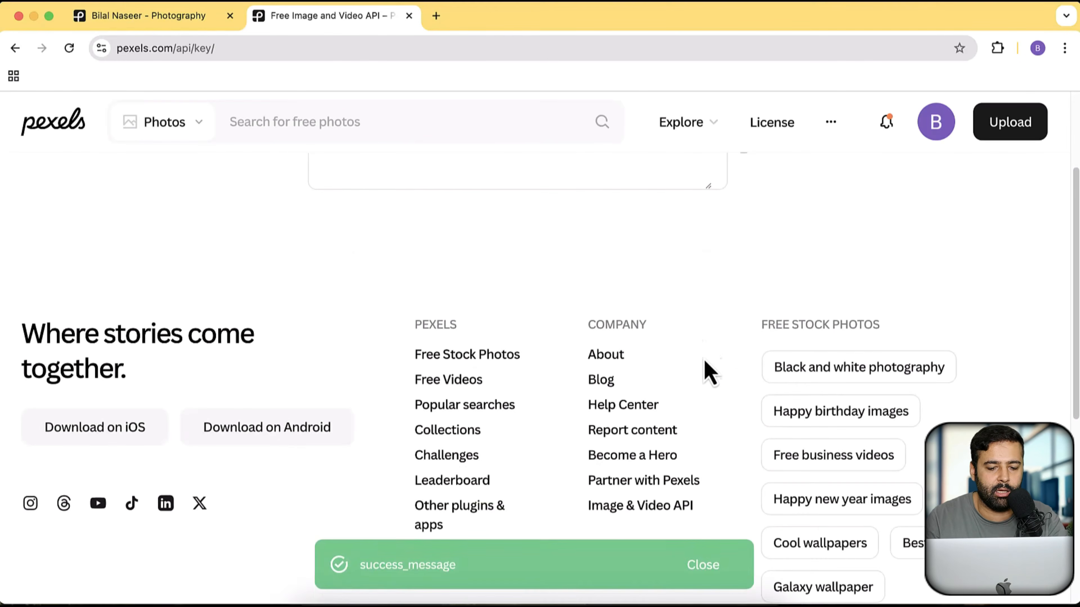
scroll(702, 352, up, 3)
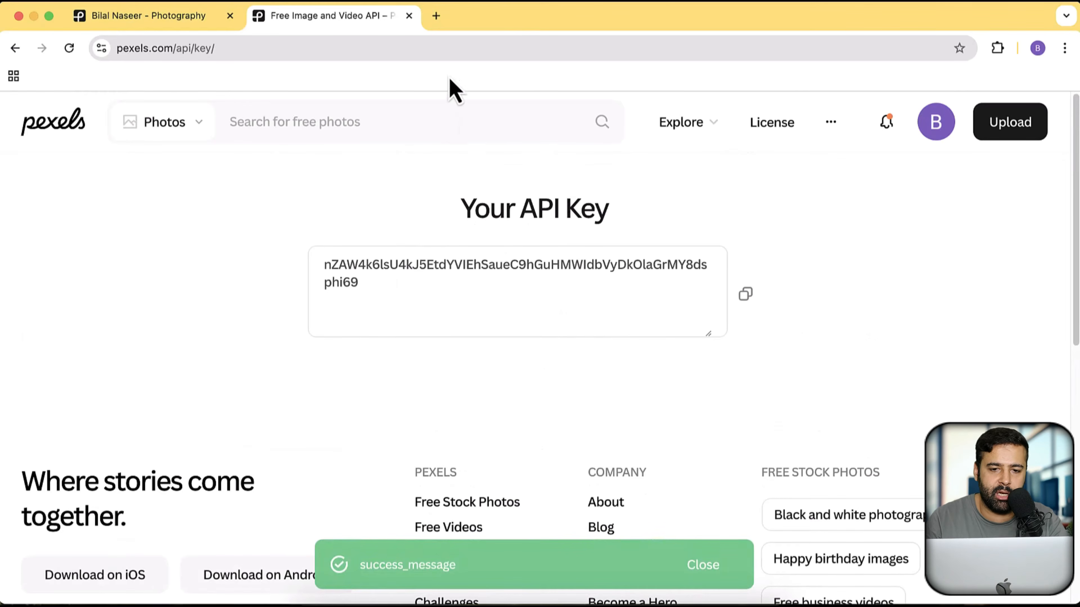
click(436, 16)
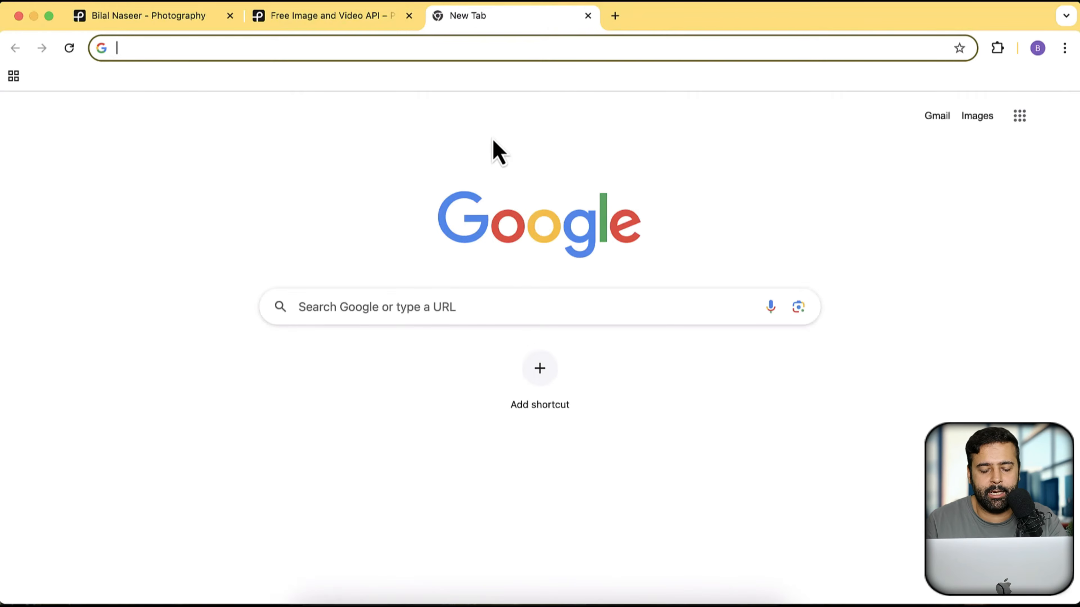
- Go to the pasted free-video-maker GitHub address and scroll the README to General Requirements
text(https://github.com/bilalnaseer/free-video-maker)
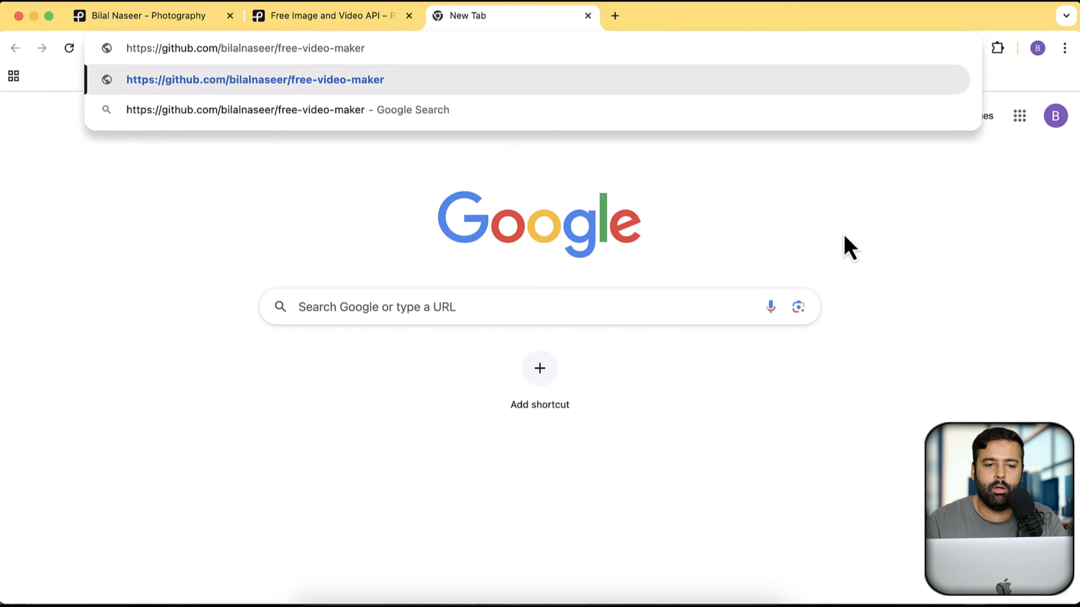
key(Return)
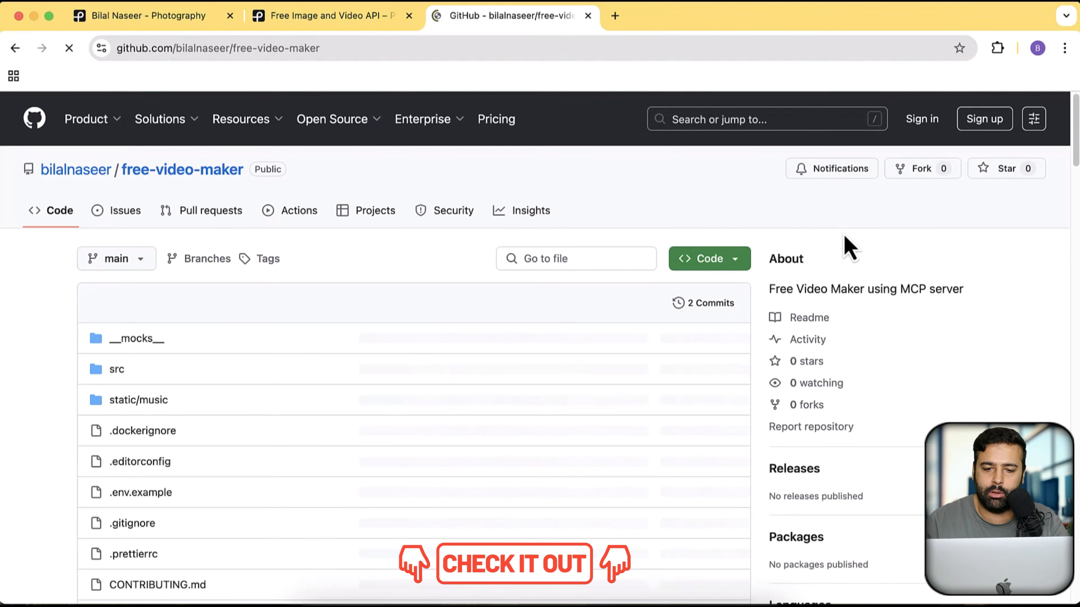
scroll(794, 239, down, 10)
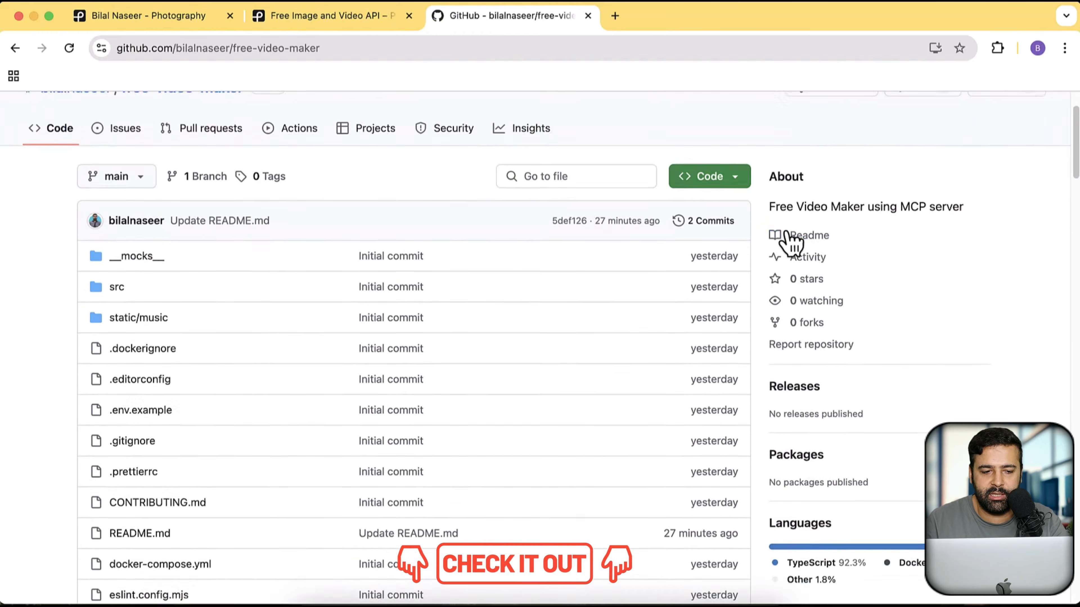
scroll(765, 204, down, 15)
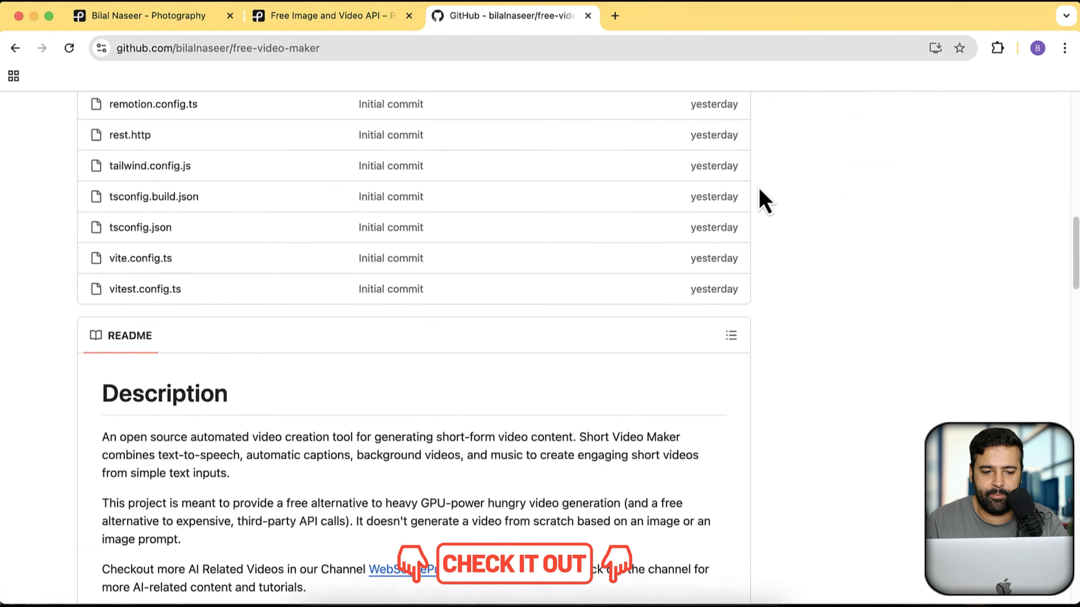
scroll(760, 200, down, 12)
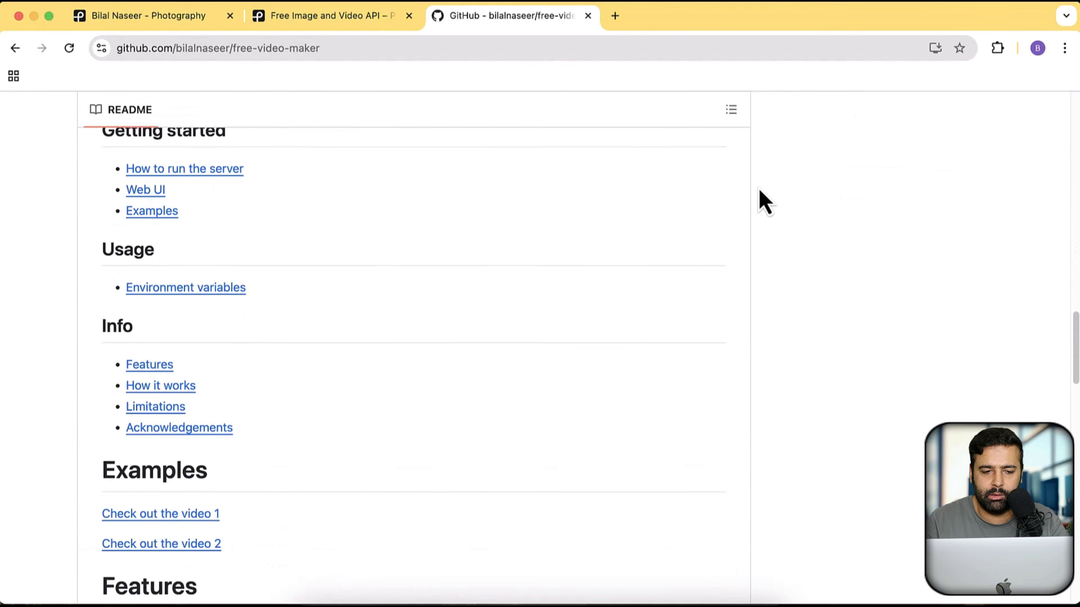
scroll(595, 308, down, 7)
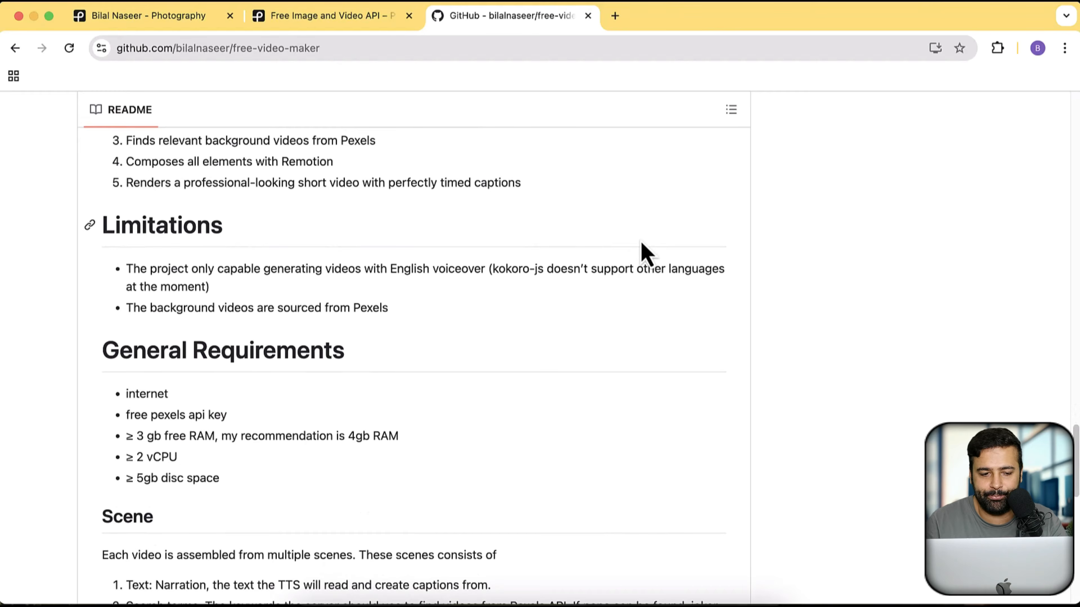
- Launch Docker from Spotlight and approve its privileged-access request with the system password
key(super+space)
text(docker)
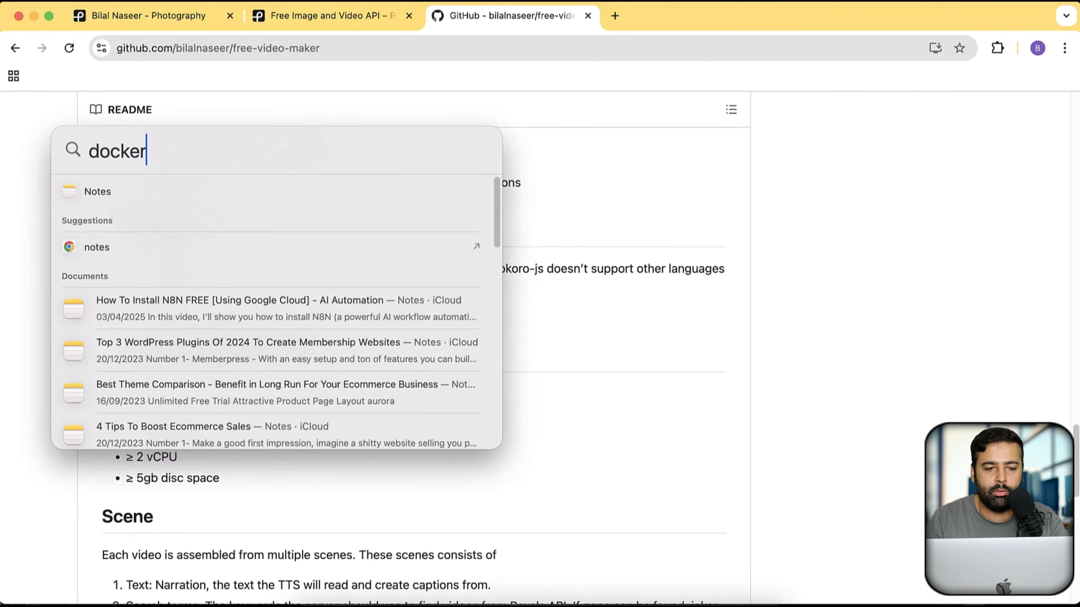
key(Return)
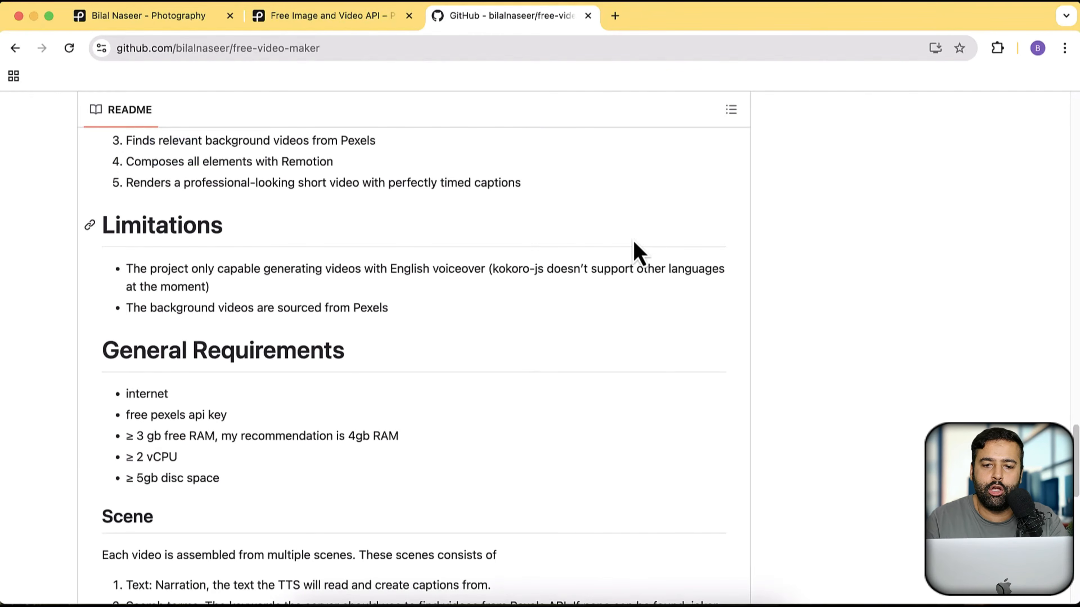
click(616, 16)
text(do•••••)
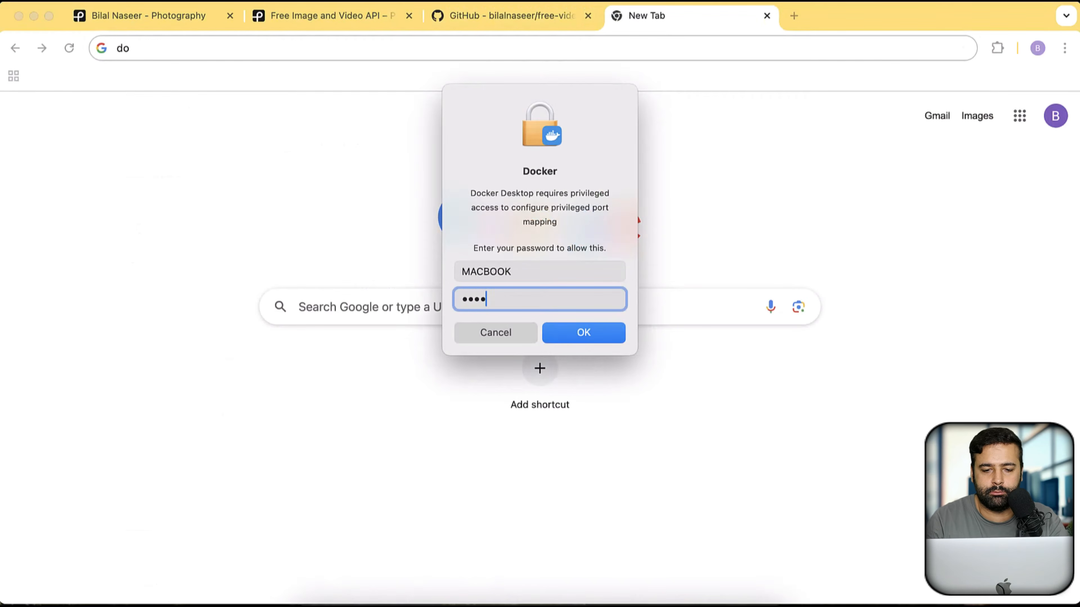
click(585, 332)
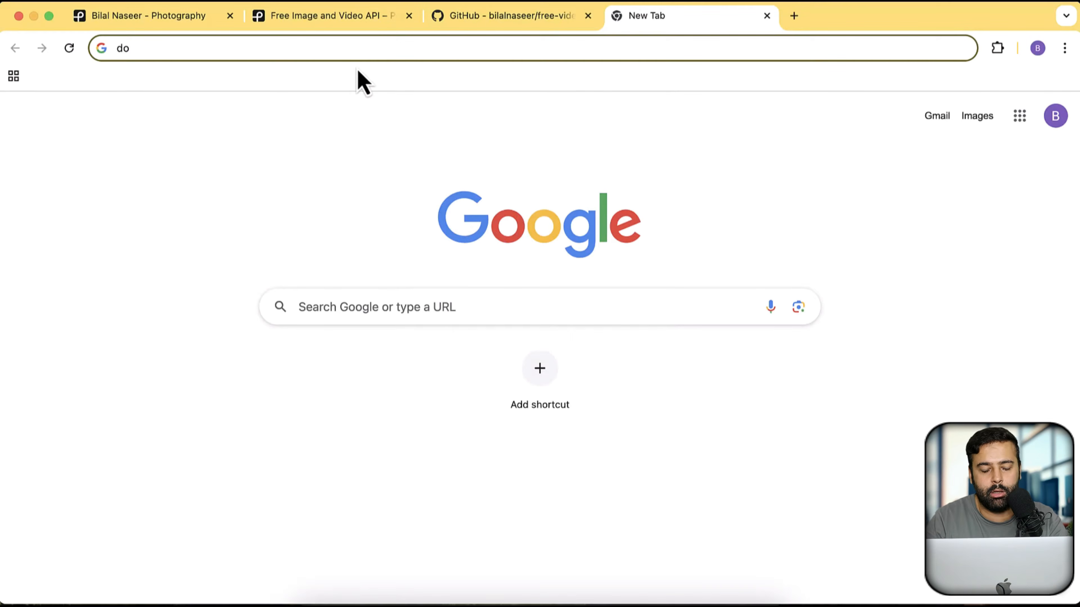
- Search for 'docker' and open docker.com to see the Docker Desktop download options
text(cker)
key(Return)
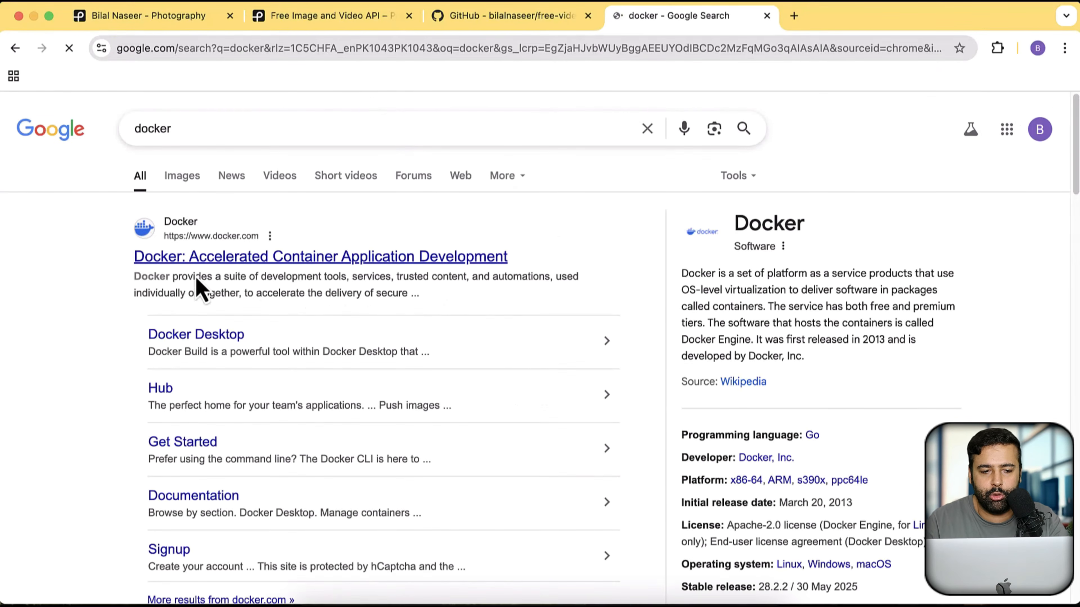
click(228, 266)
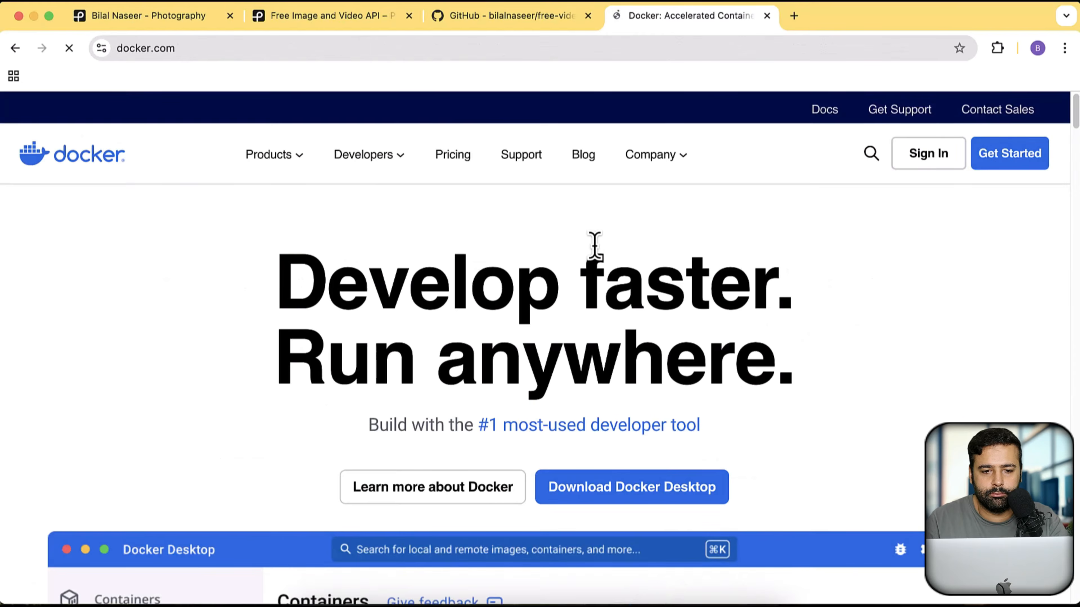
scroll(689, 309, down, 3)
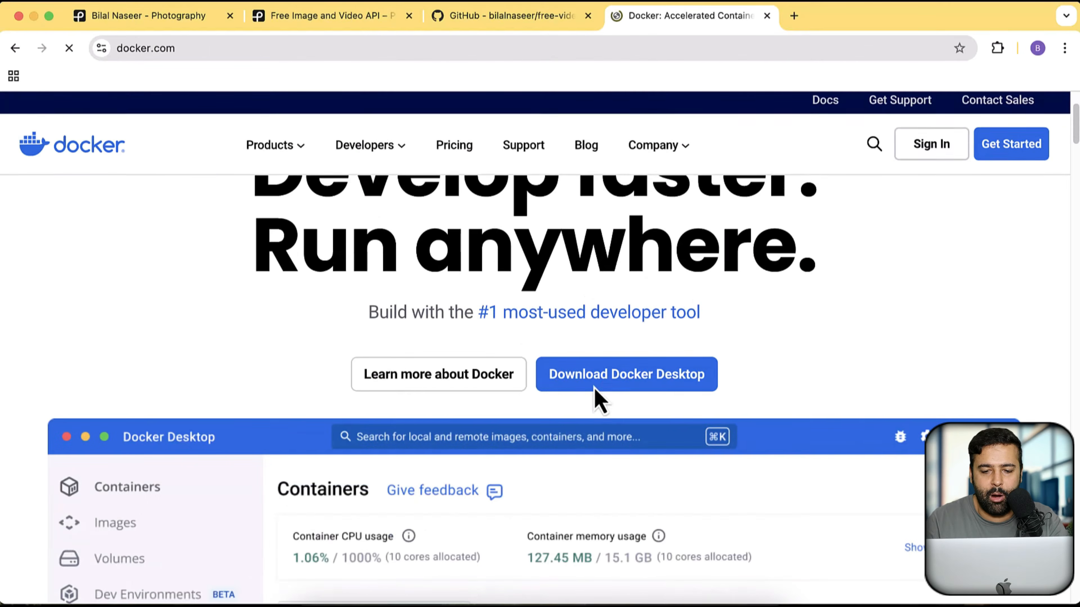
scroll(725, 300, down, 1)
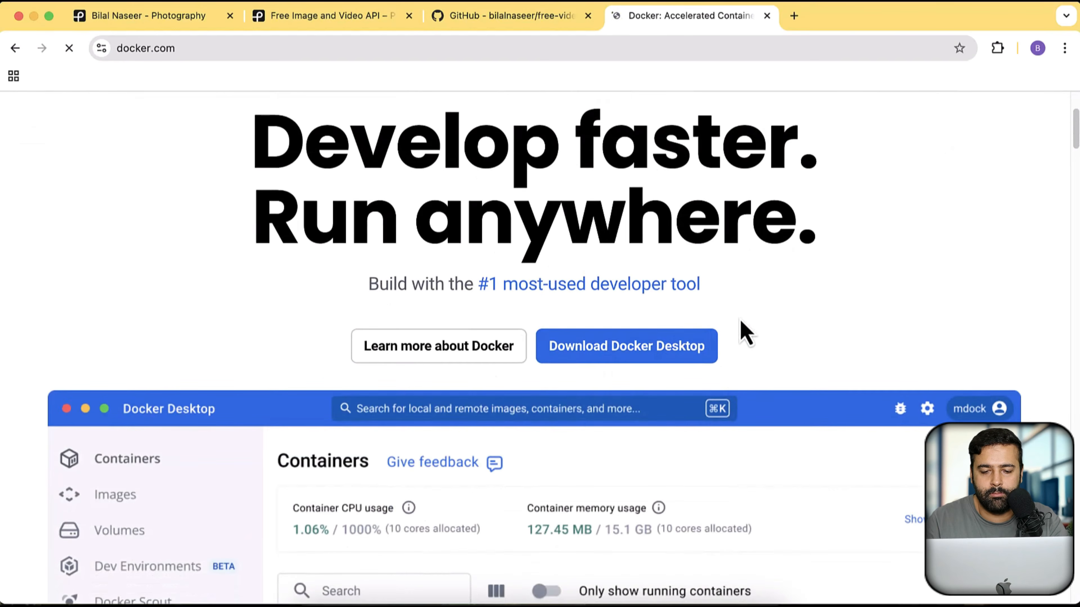
scroll(740, 319, down, 3)
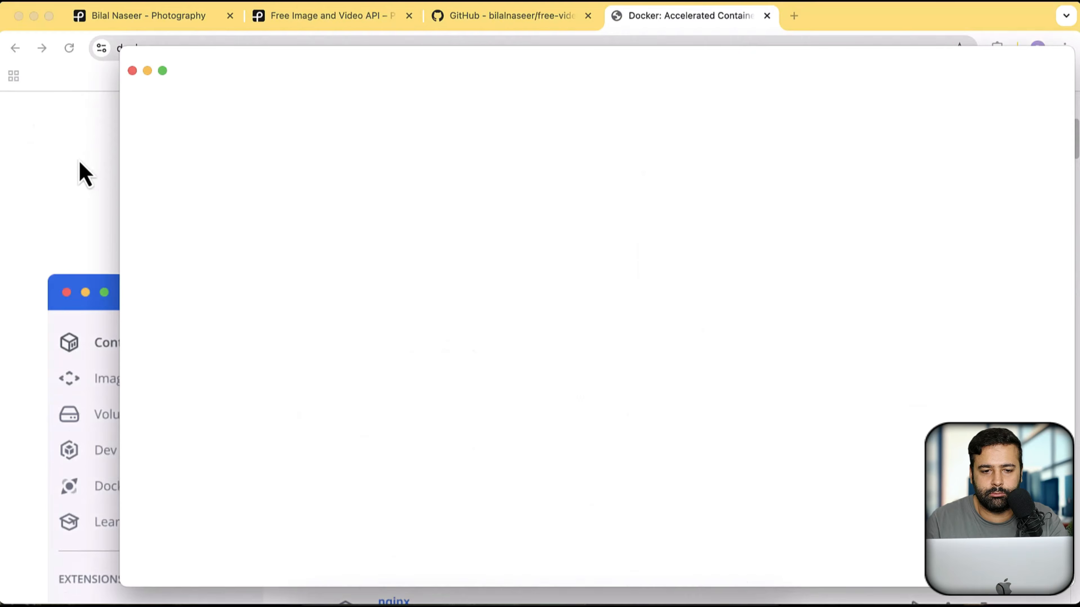
click(79, 163)
mouse_move(652, 238)
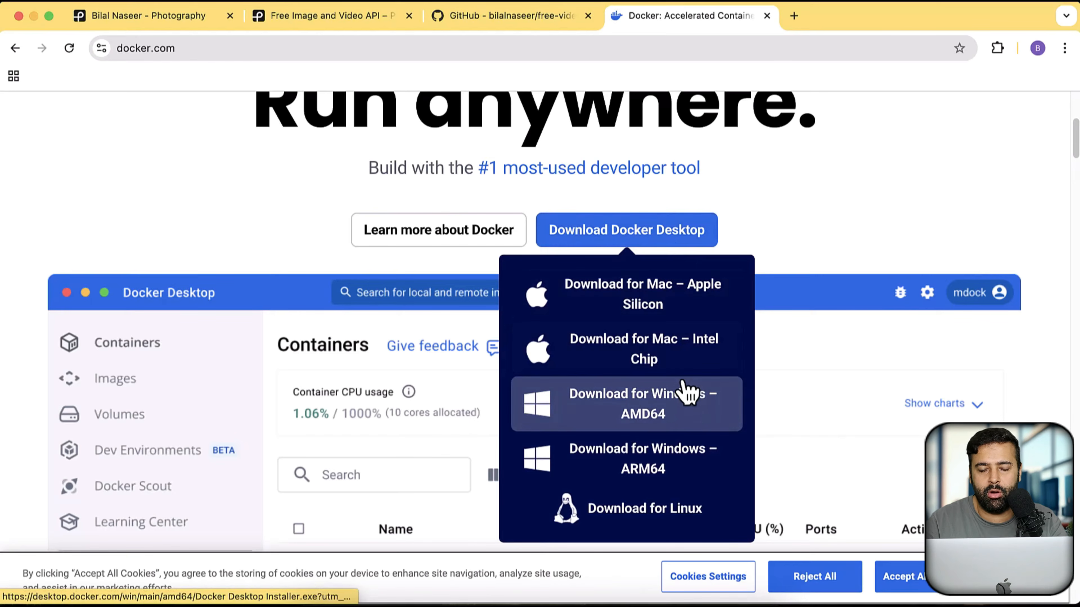
- Bring the Docker Desktop Images window to the front via Mission Control and reposition it
key(ctrl+Up)
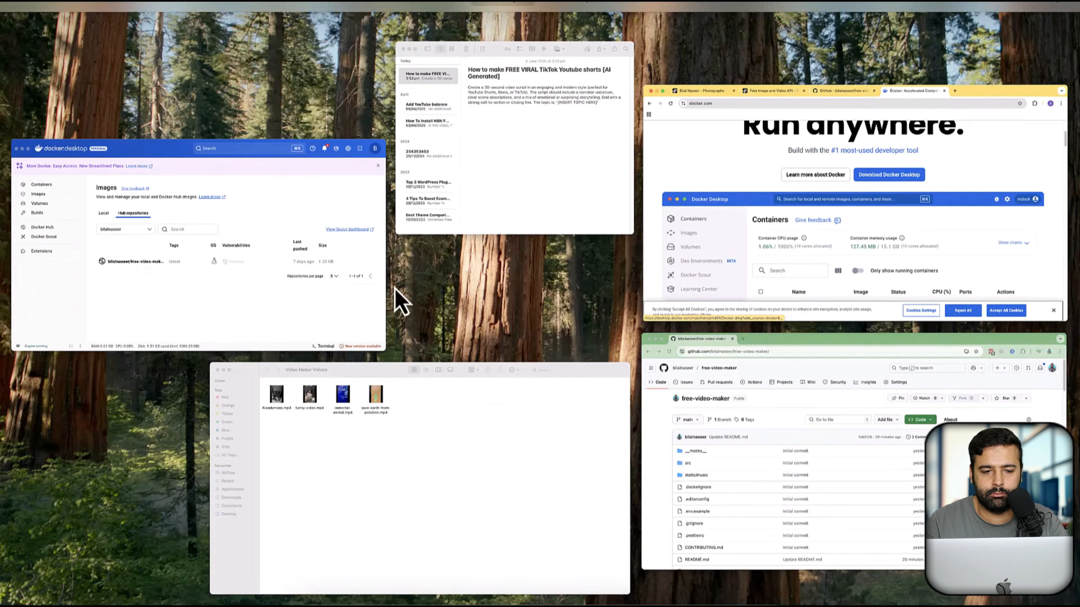
click(331, 260)
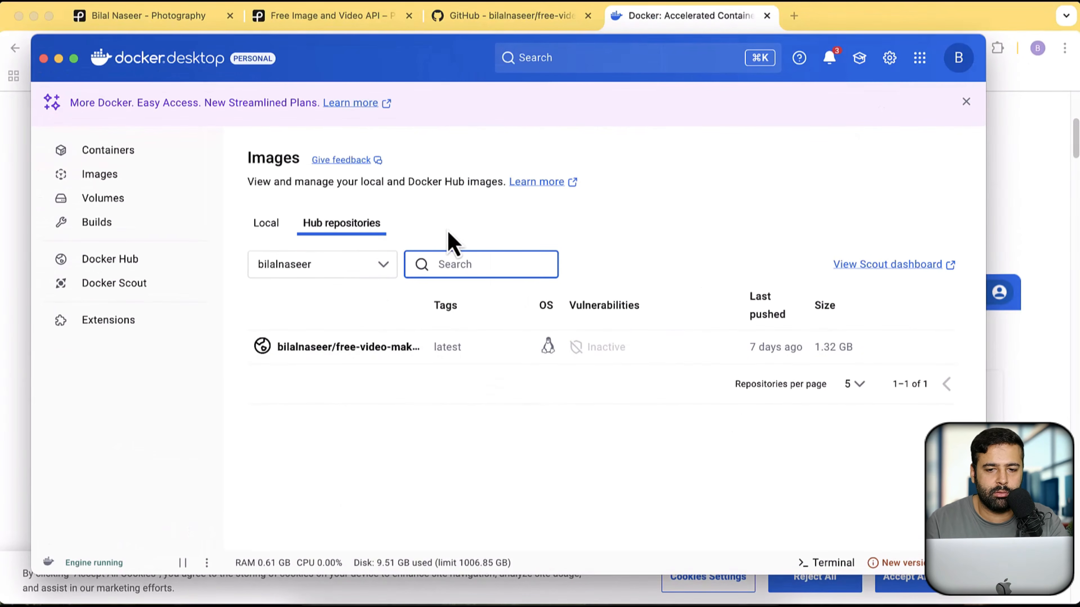
drag(364, 76, 380, 112)
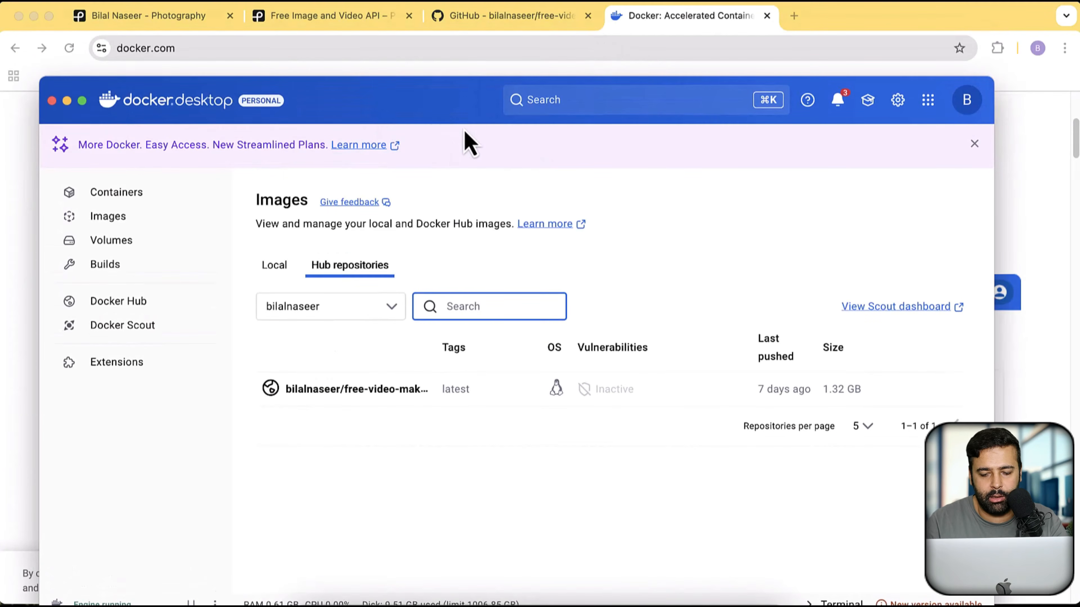
- Launch Terminal from Spotlight and position it beside Docker Desktop
key(super+space)
text(termi)
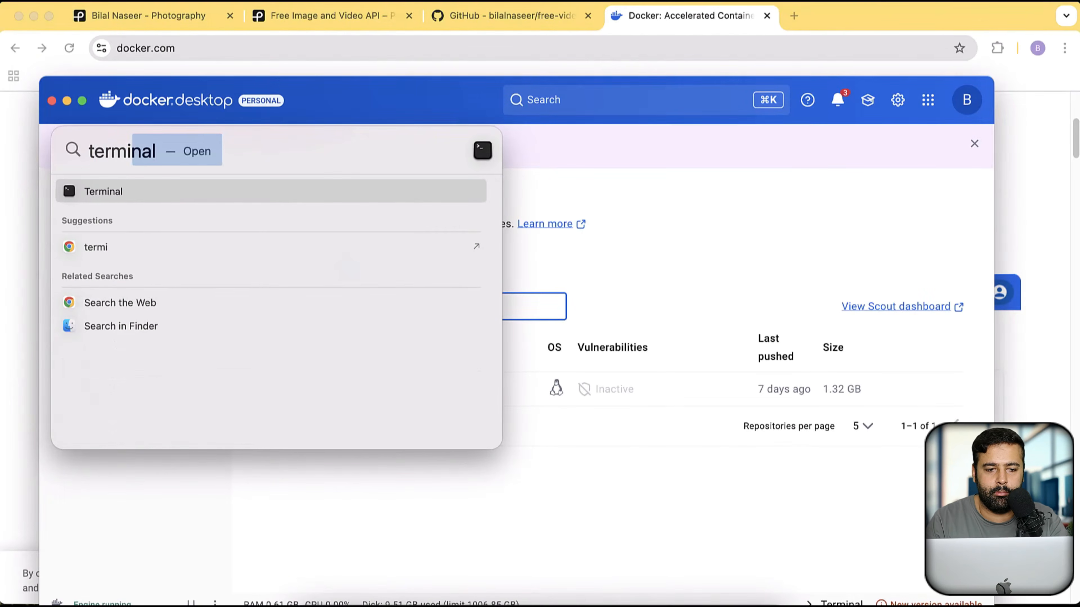
key(Return)
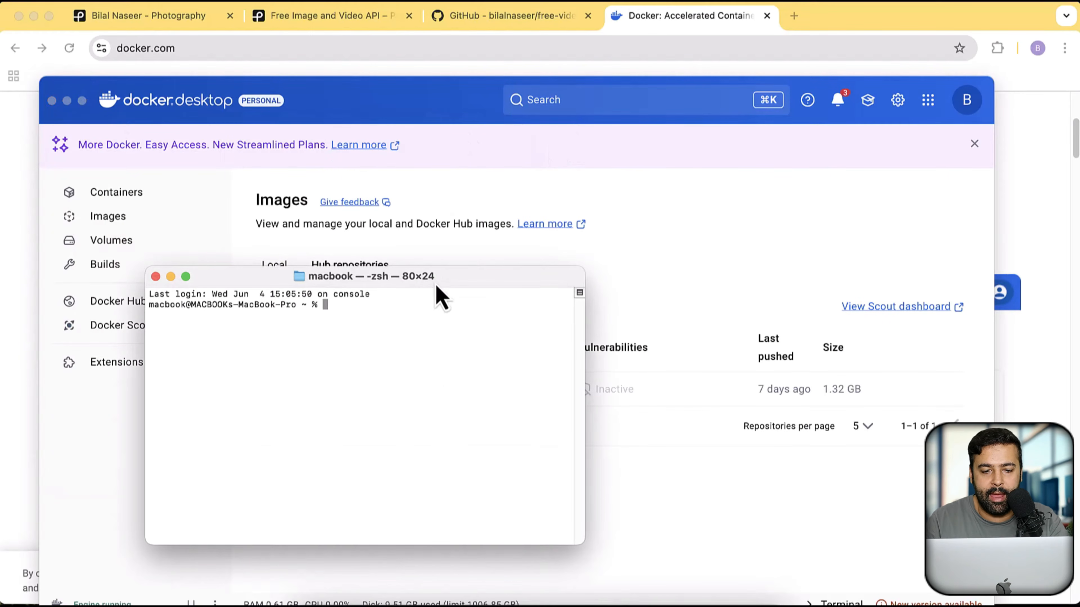
drag(435, 284, 482, 273)
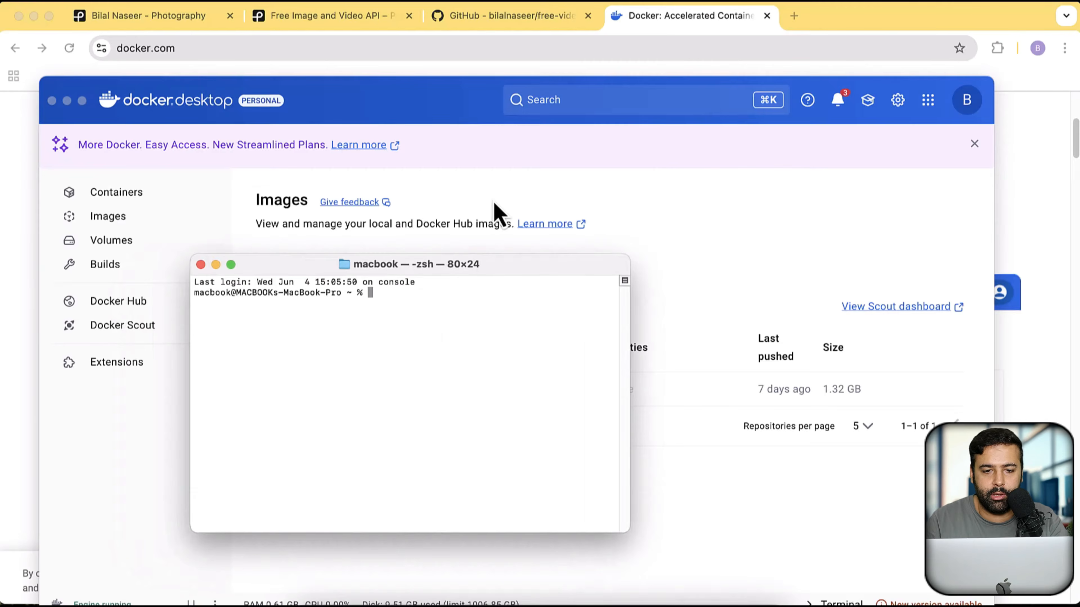
- Copy the docker run command from the free-video-maker repository README
click(491, 58)
click(490, 23)
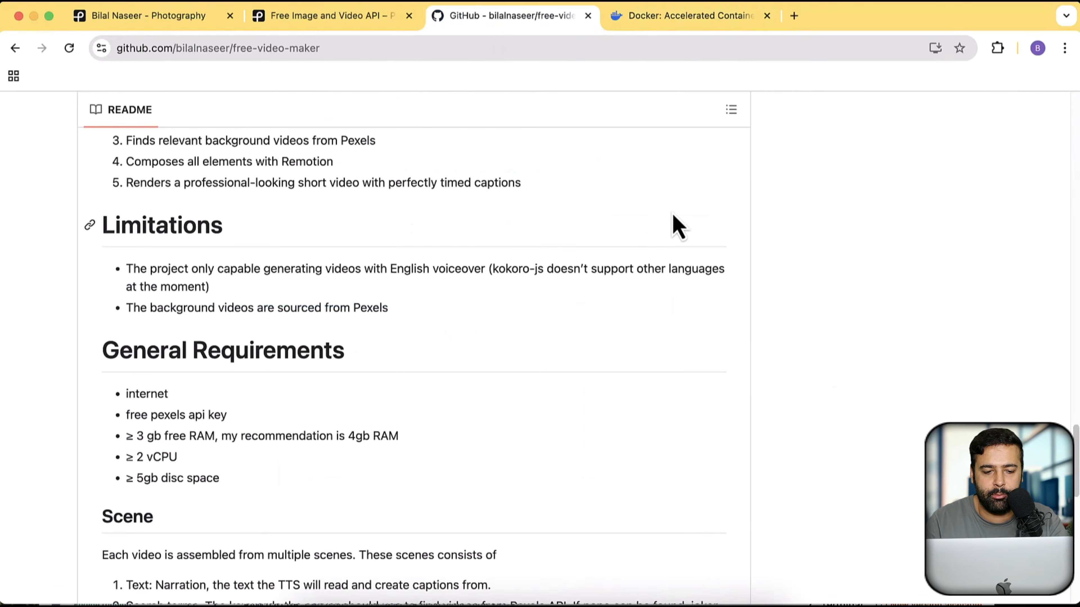
scroll(680, 212, down, 5)
scroll(684, 234, down, 3)
scroll(425, 346, right, 5)
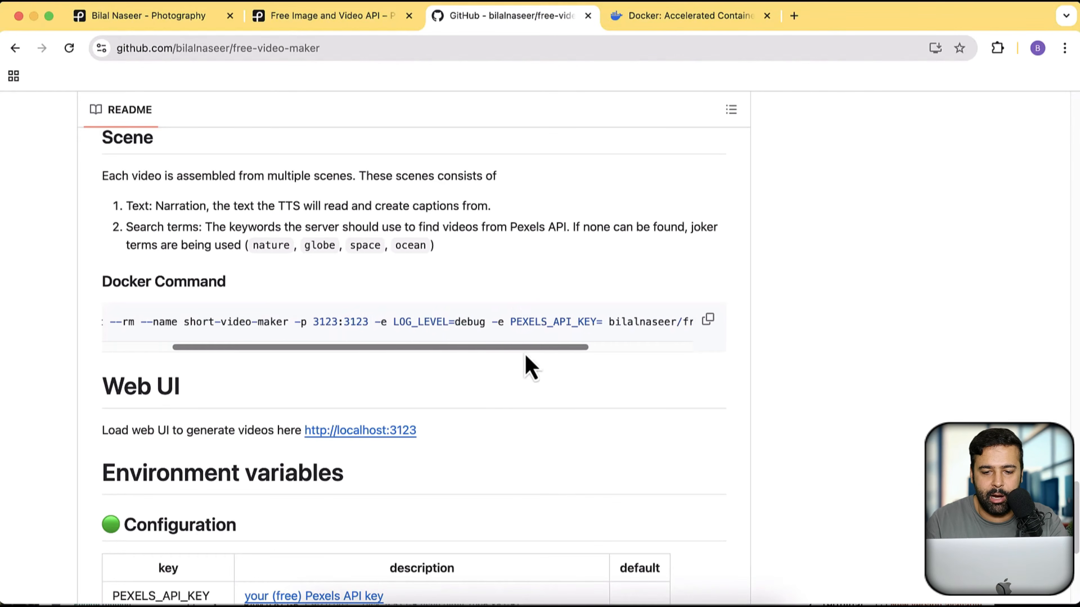
scroll(480, 349, left, 5)
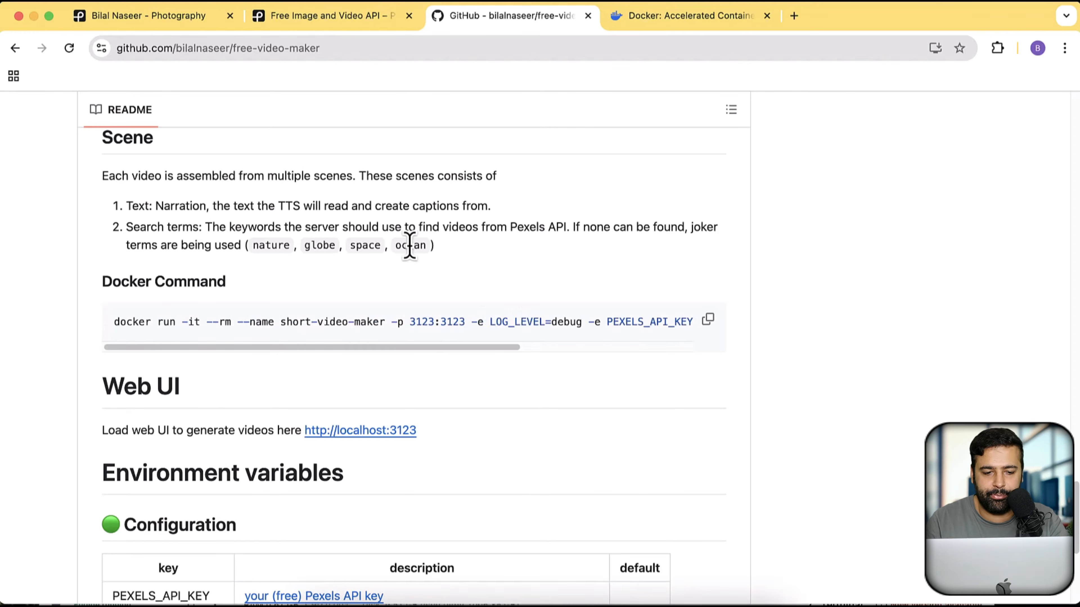
click(707, 319)
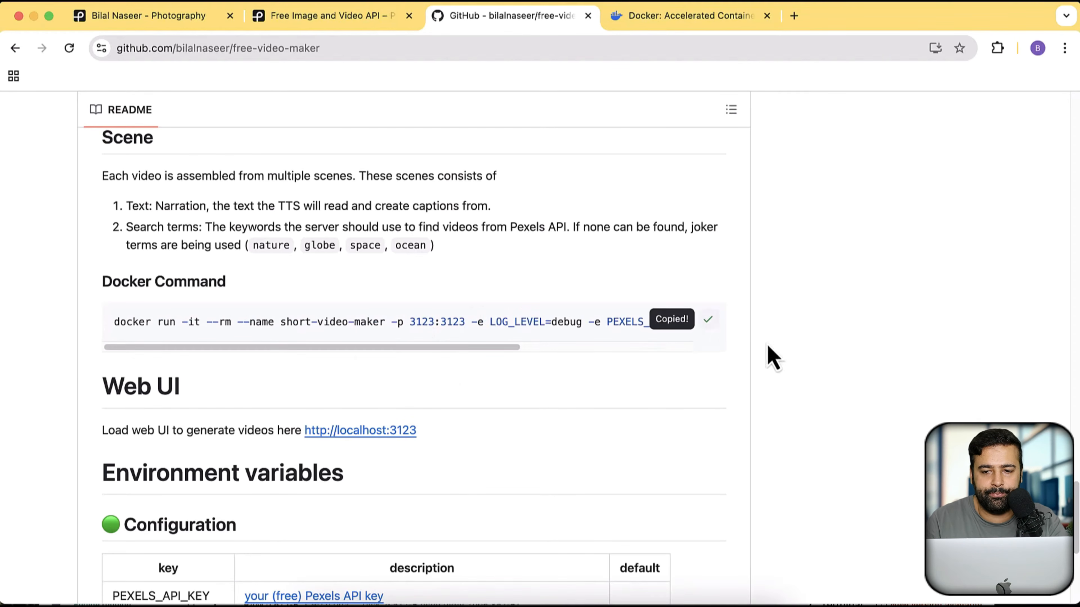
- Paste the command into a new tab and insert the copied Pexels API key after PEXELS_API_KEY=
click(791, 18)
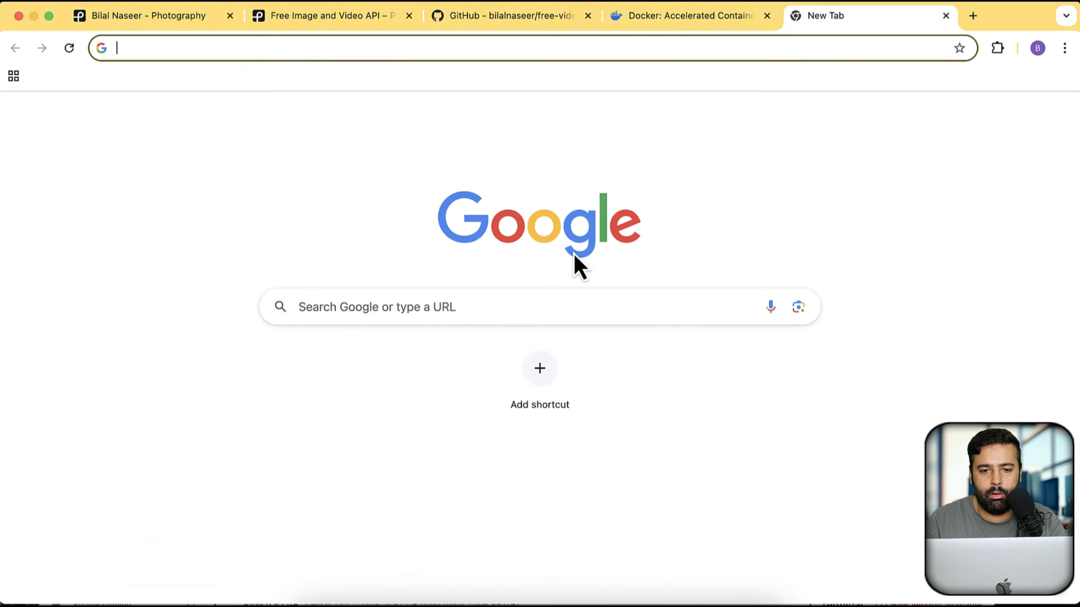
key(super+v)
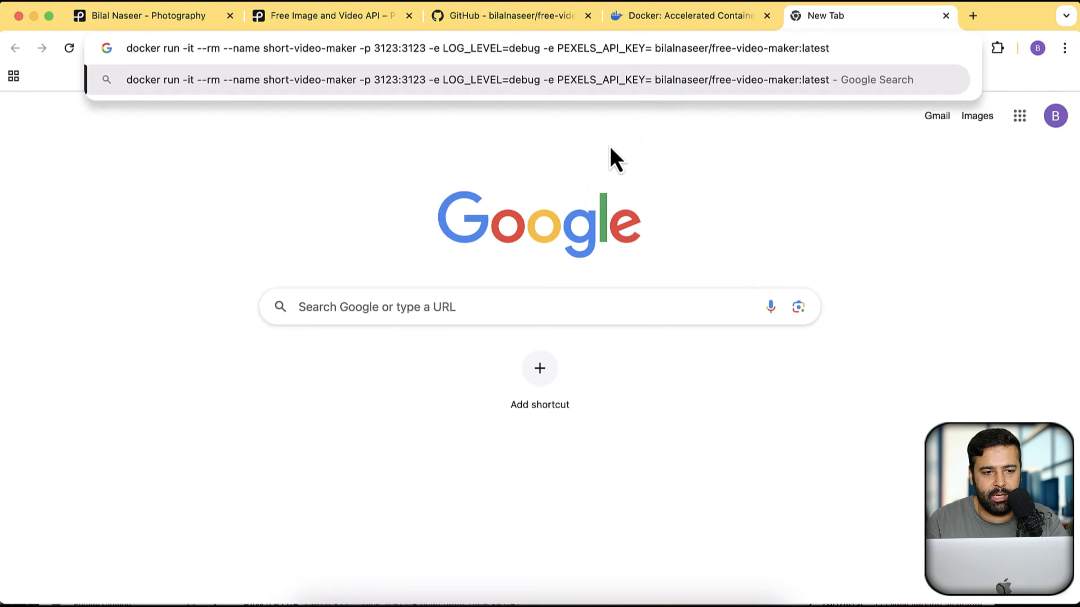
click(376, 19)
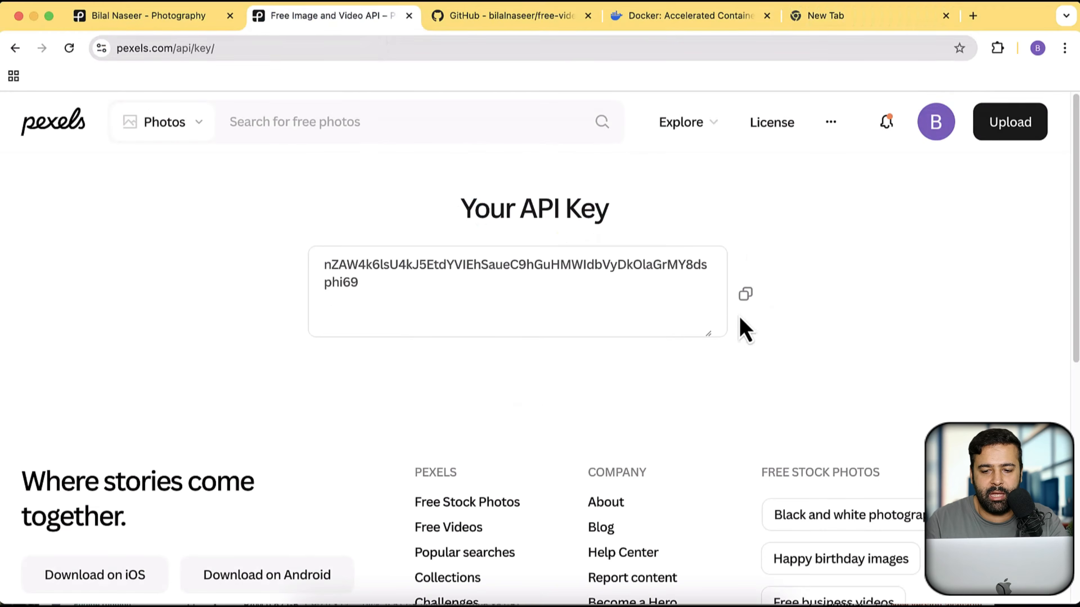
click(745, 294)
click(820, 26)
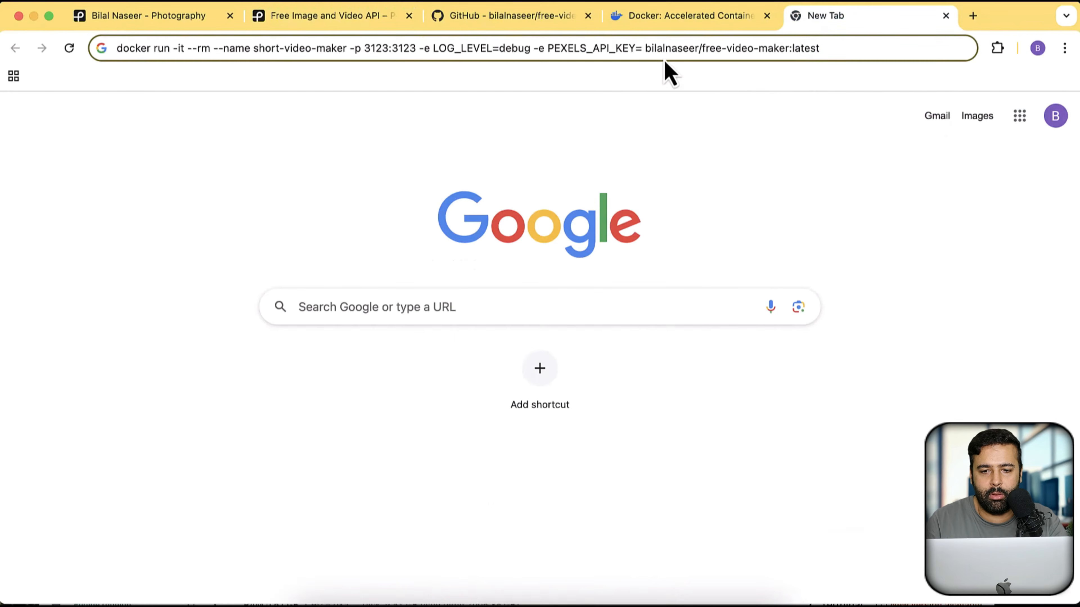
key(super+v)
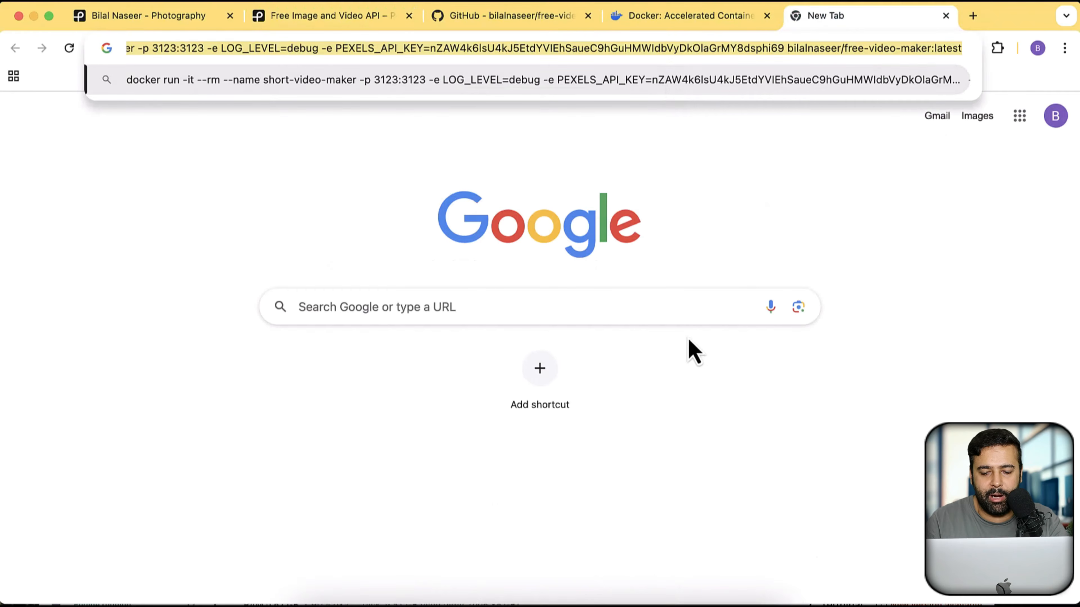
click(623, 602)
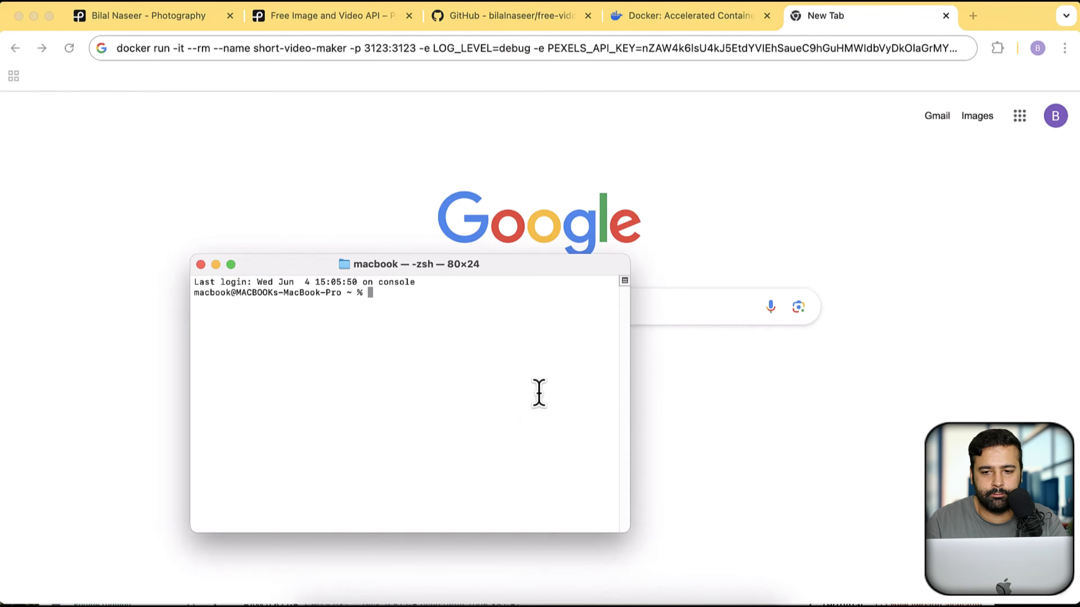
- Run the pasted short-video-maker docker command in Terminal
key(super+v)
key(Return)
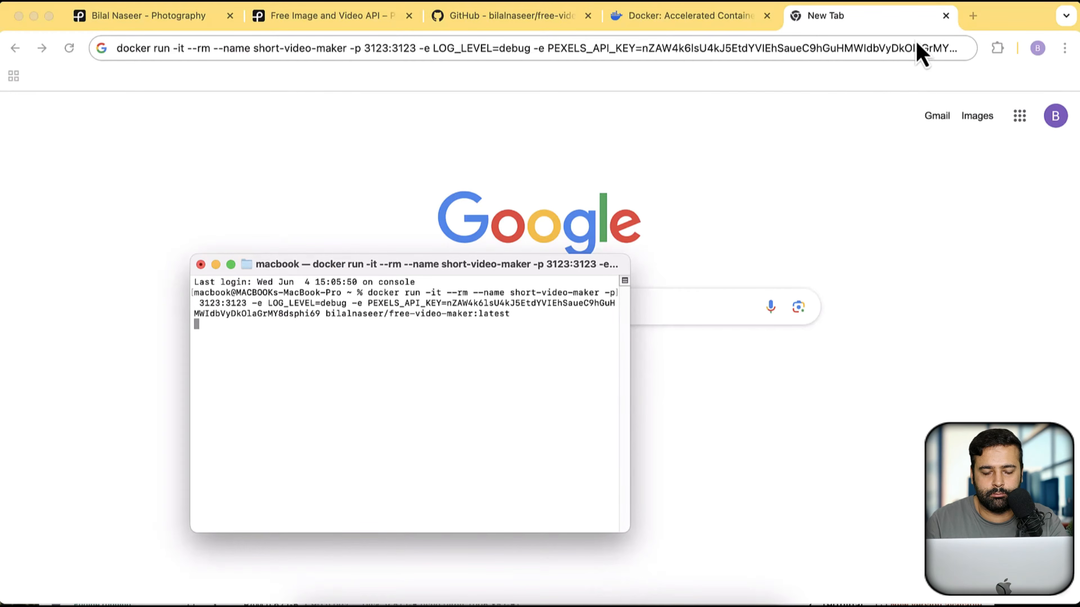
drag(537, 272, 644, 152)
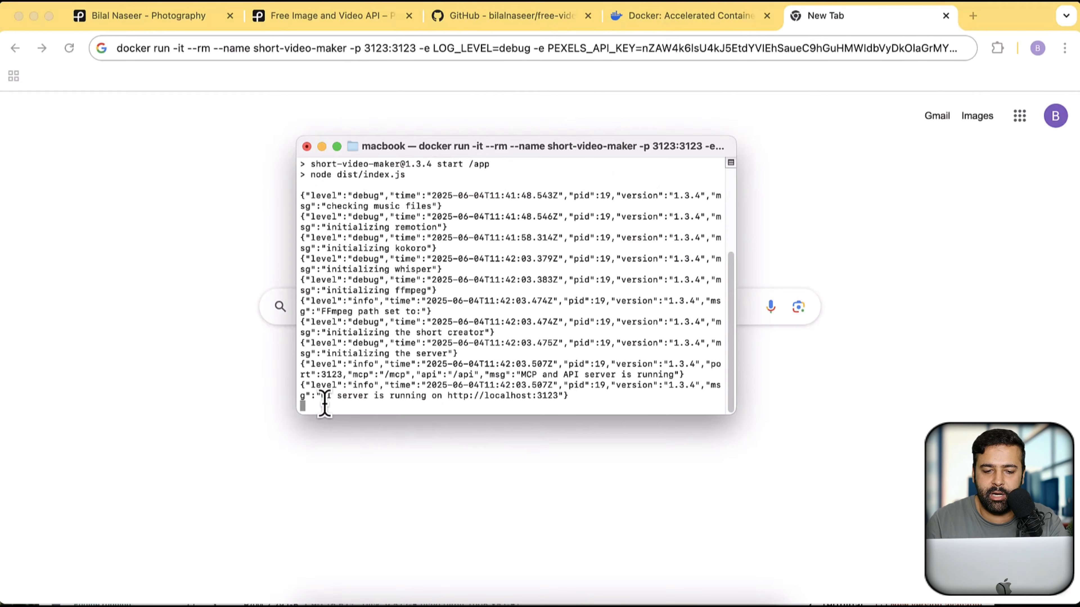
drag(323, 399, 482, 392)
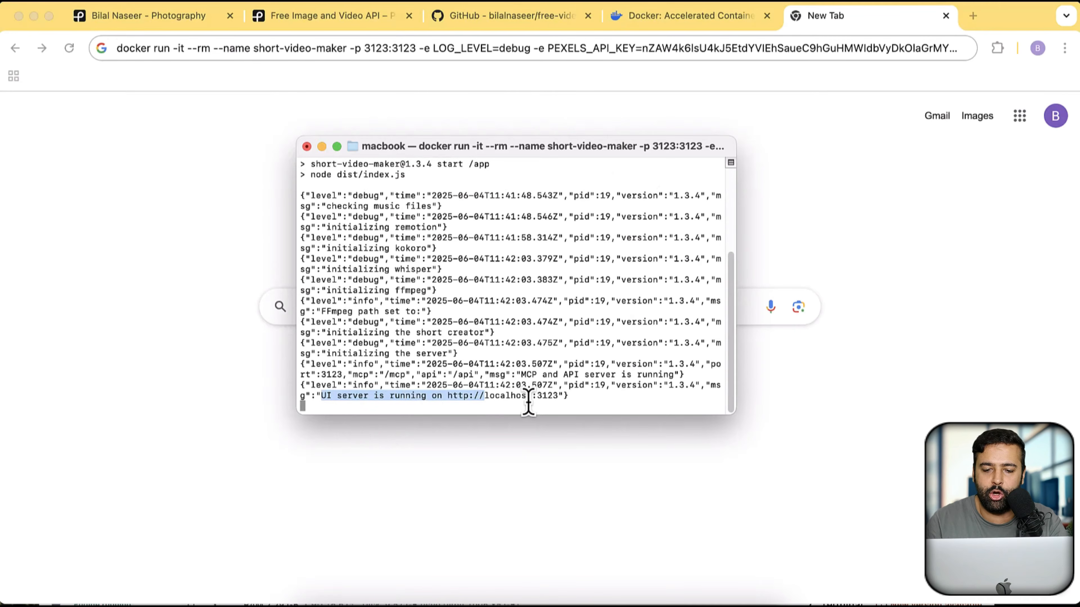
drag(557, 399, 447, 400)
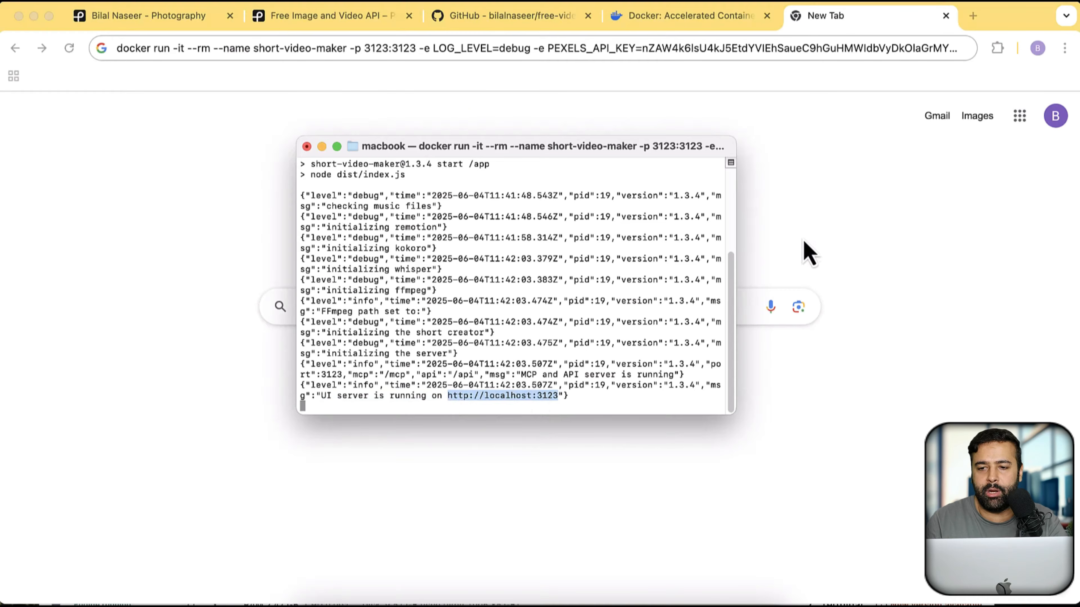
click(973, 15)
key(super+v)
key(Return)
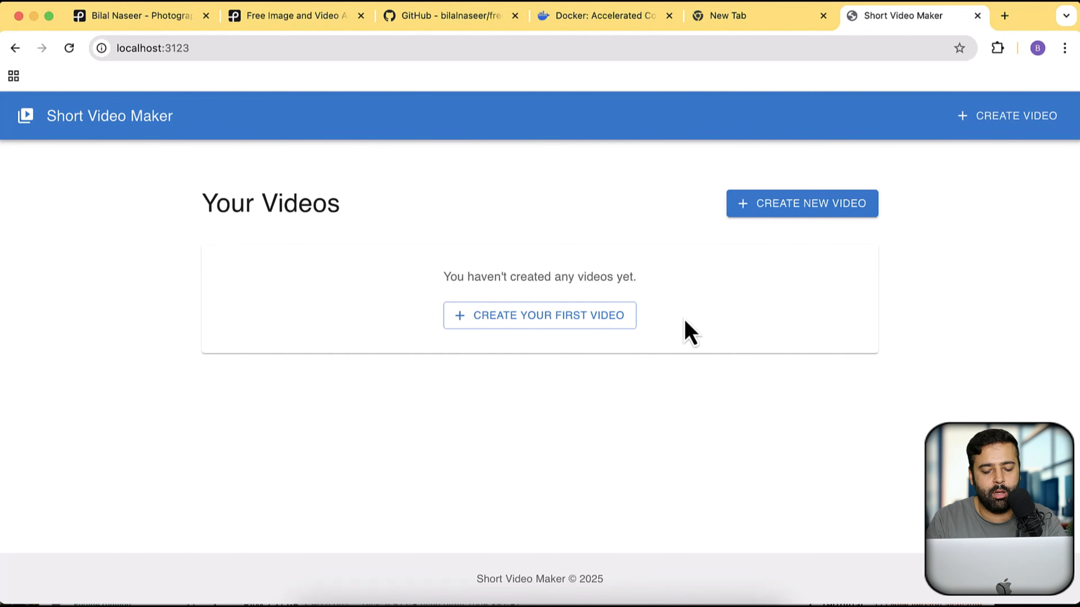
- Let the empty Your Videos page finish loading at localhost:3123, then start another browser tab
key(super+t)
- Open the official ChatGPT website from a Google search and bring the Notes window forward
text(chat)
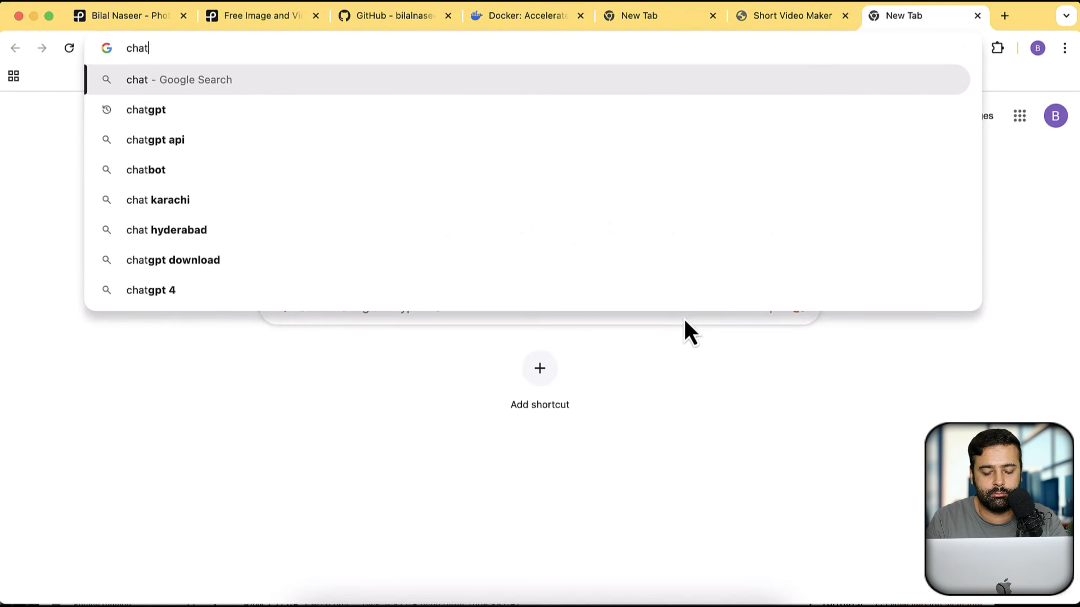
text(gpt)
key(Return)
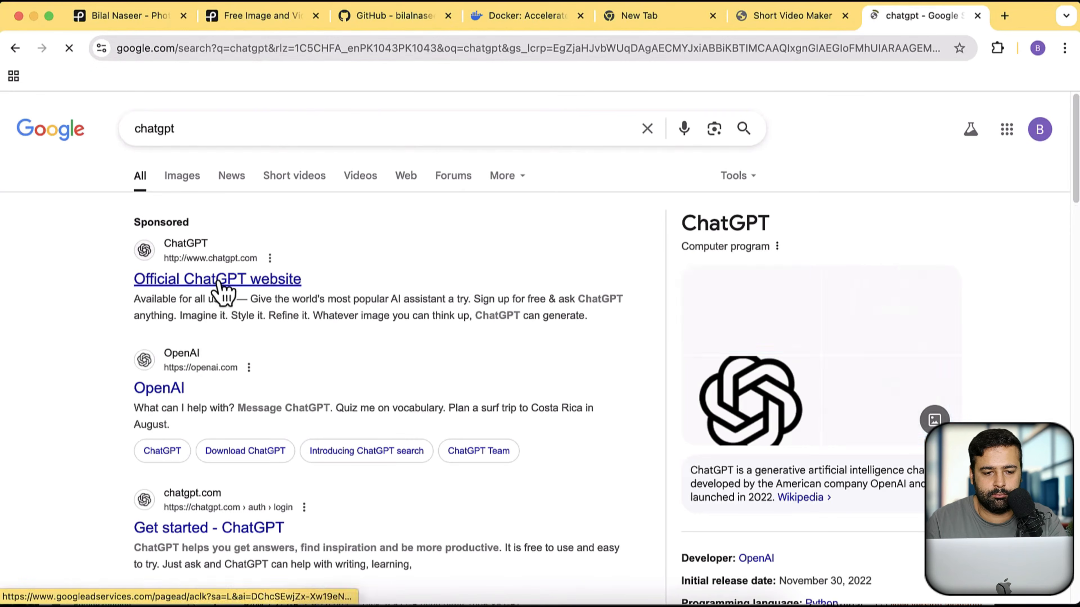
click(221, 281)
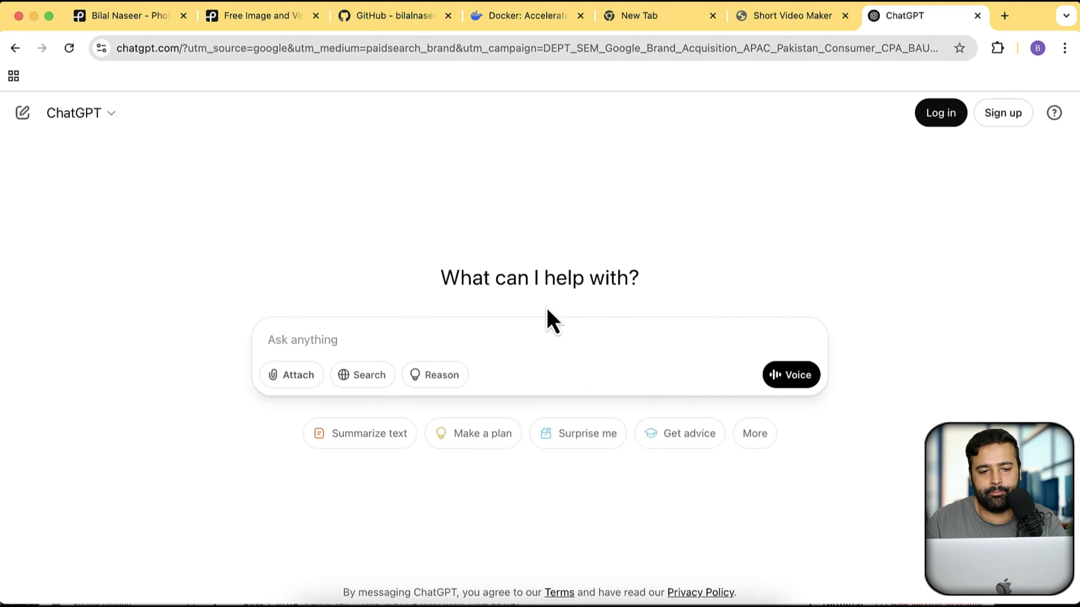
key(ctrl+Up)
click(148, 188)
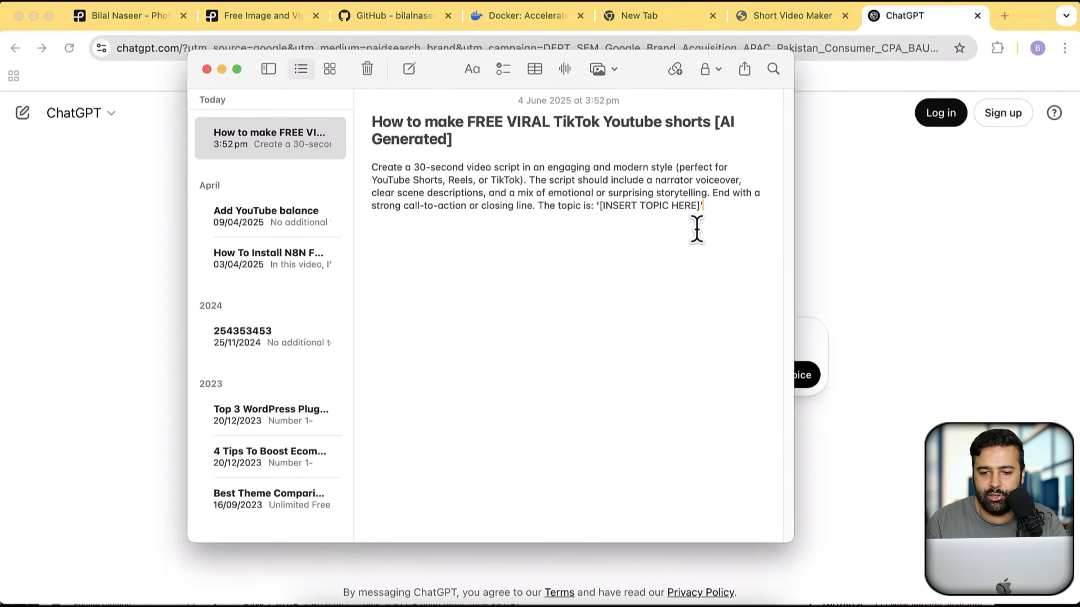
- Copy the whole video-script prompt paragraph from Notes and paste it into ChatGPT's message box
drag(700, 206, 606, 206)
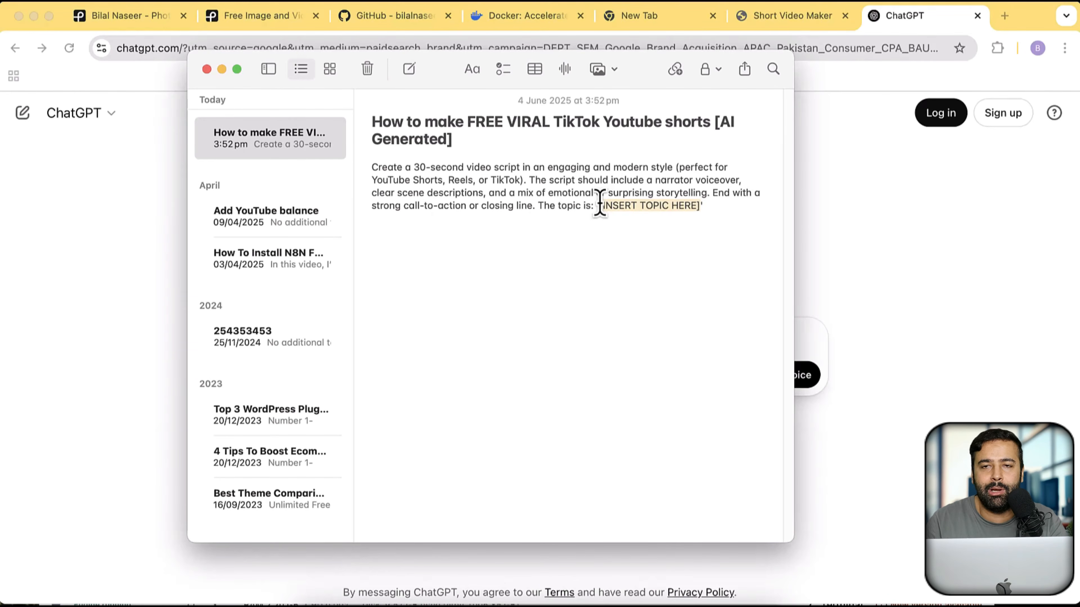
click(706, 219)
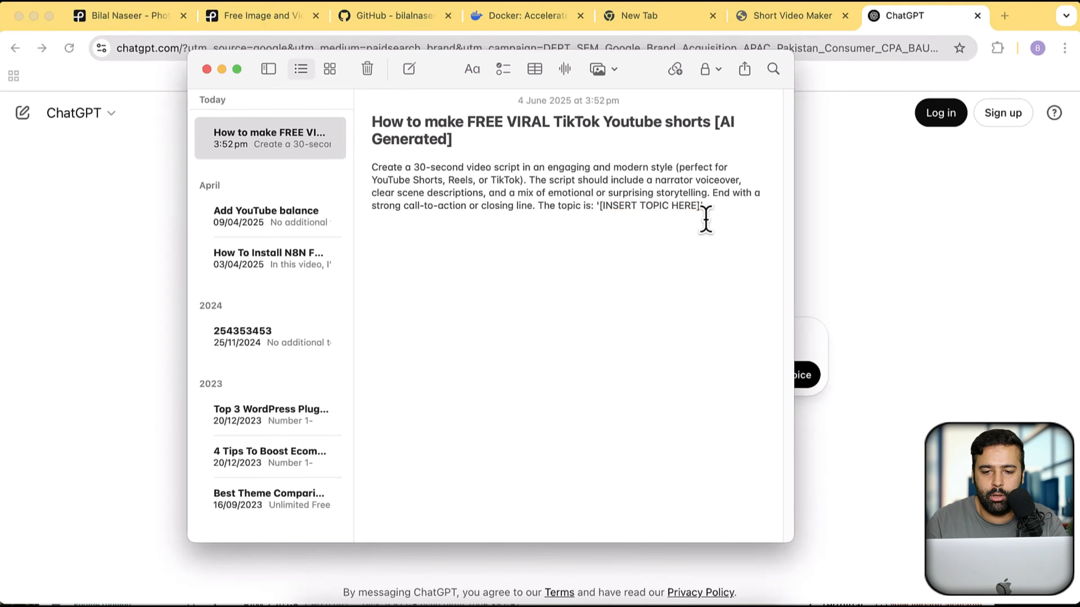
drag(705, 219, 372, 169)
key(super+c)
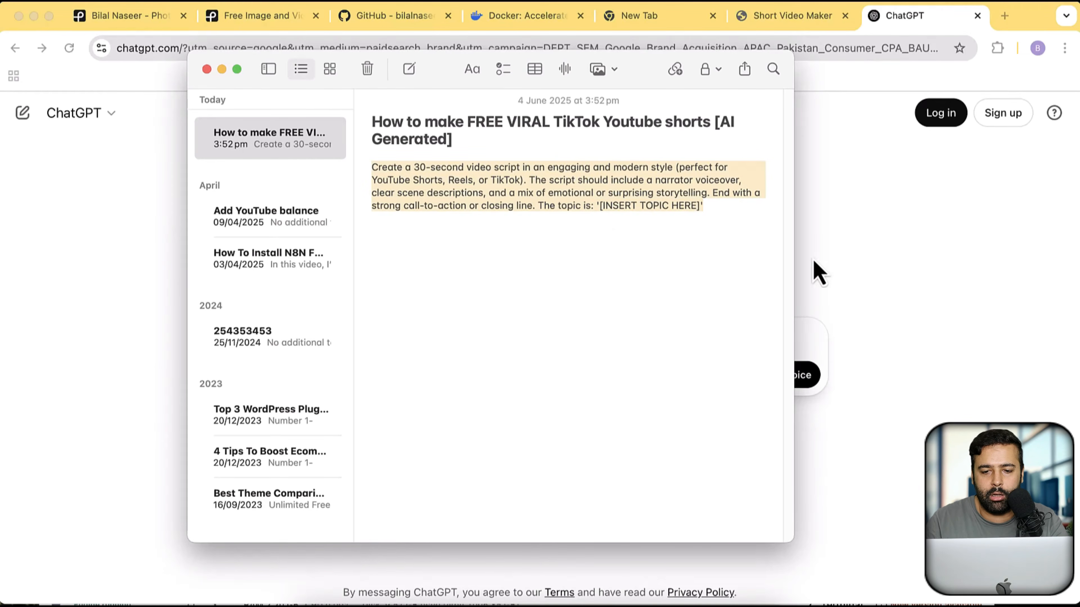
click(818, 272)
click(475, 325)
key(super+v)
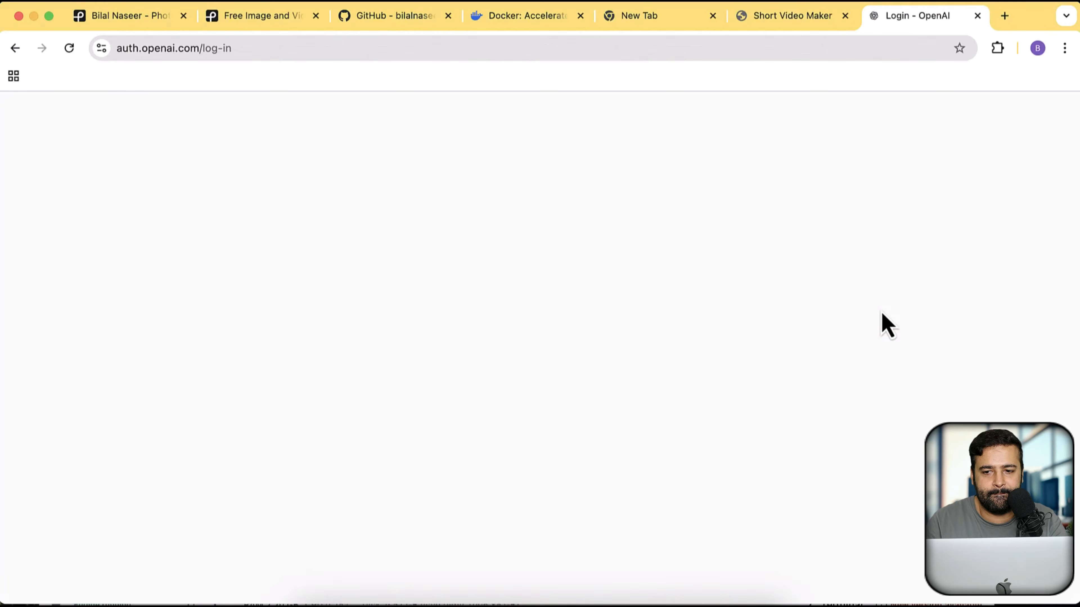
- Sign in to ChatGPT with Google and paste the video-script prompt into the message box
click(557, 423)
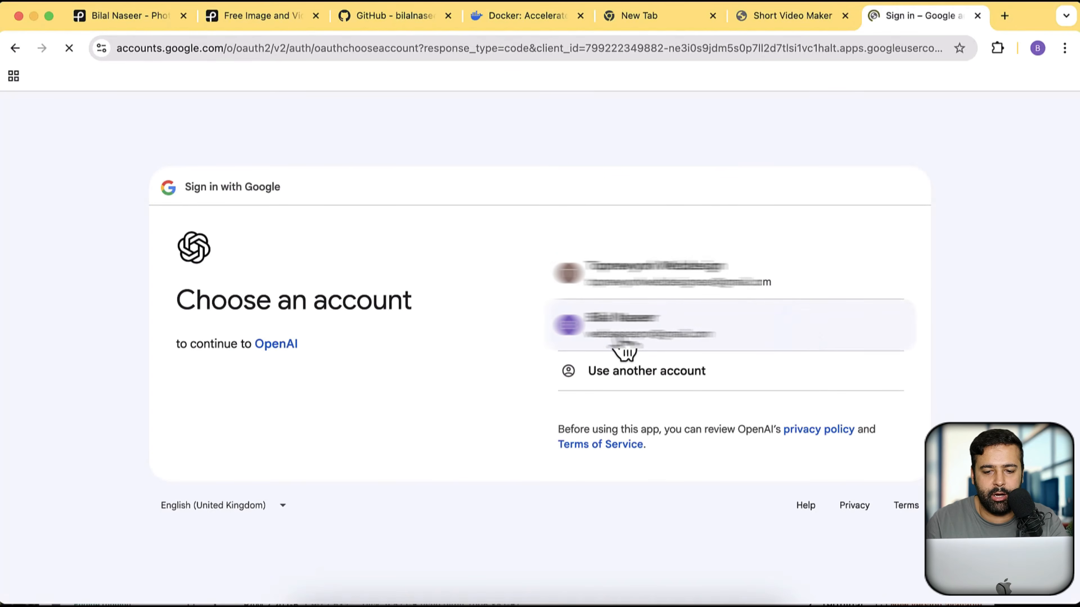
click(623, 342)
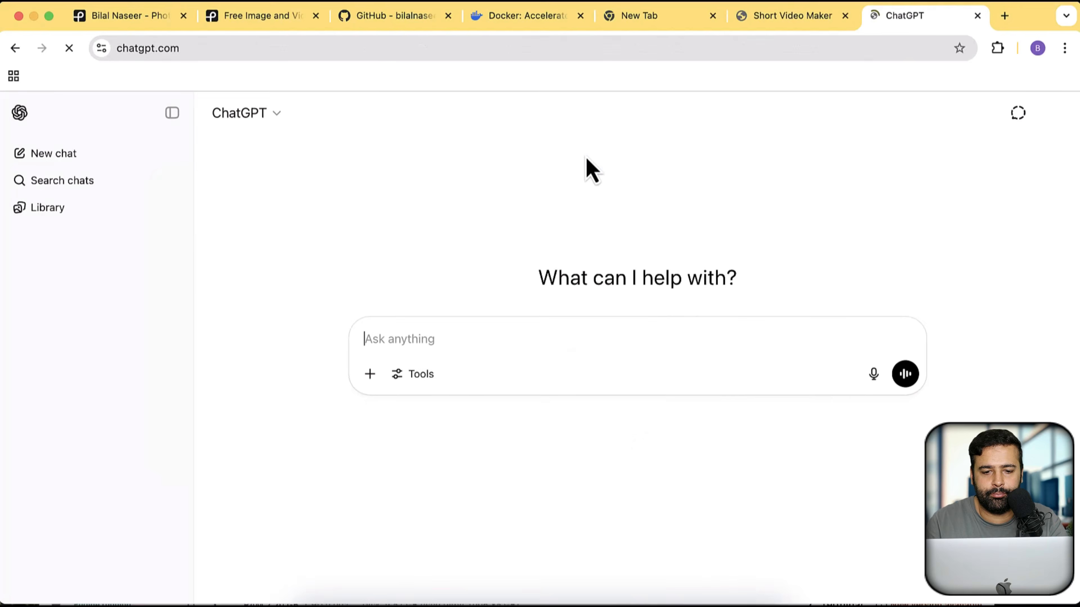
click(436, 340)
key(super+v)
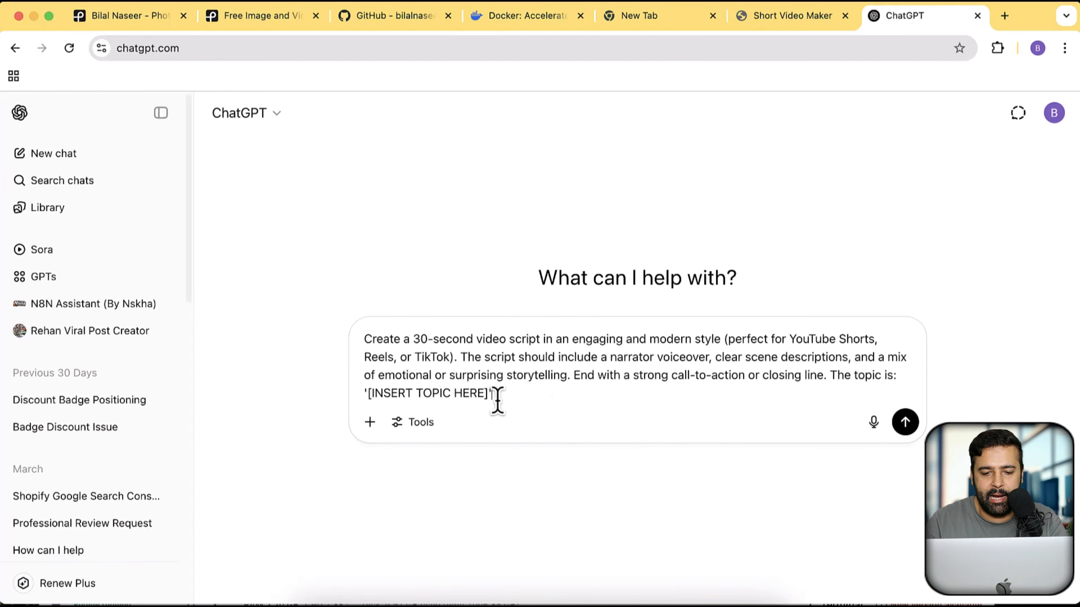
- Replace [INSERT TOPIC HERE] with 'Funny farmer' and send the prompt to get the script
drag(488, 398, 373, 397)
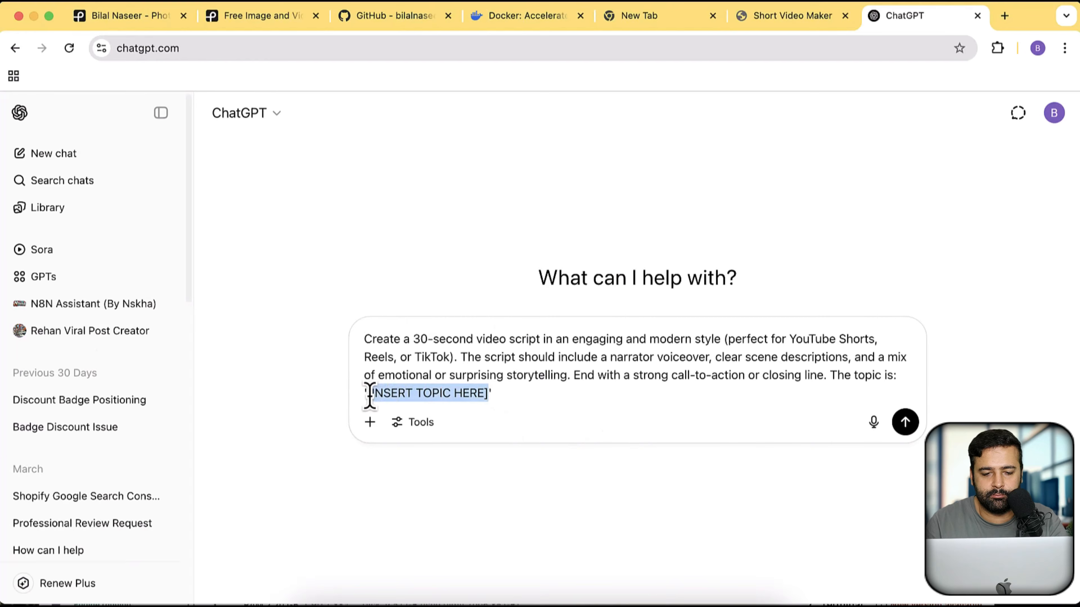
text(Funny farmer)
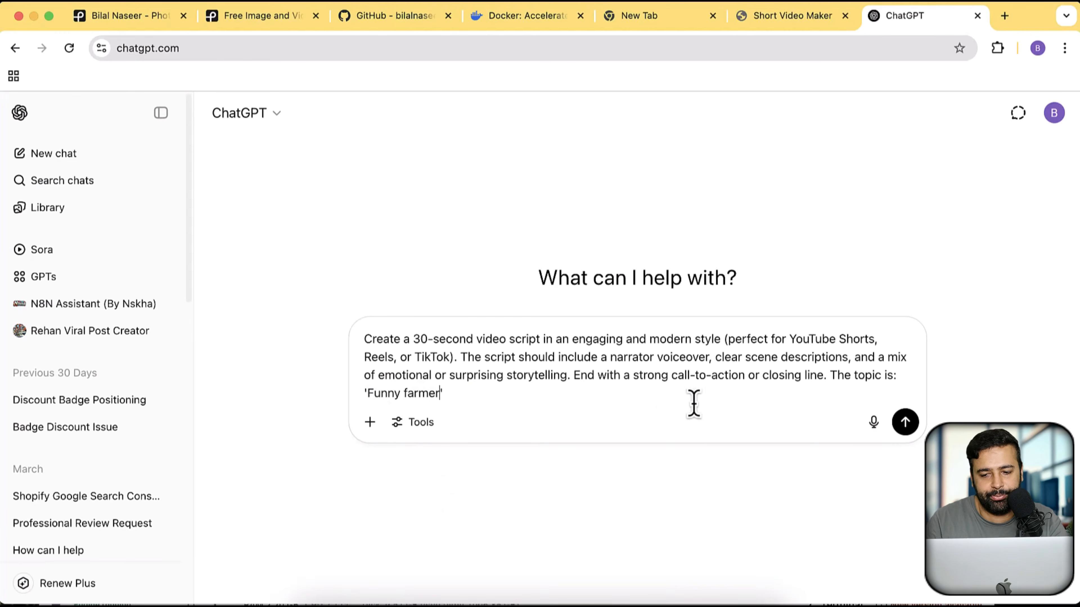
click(904, 422)
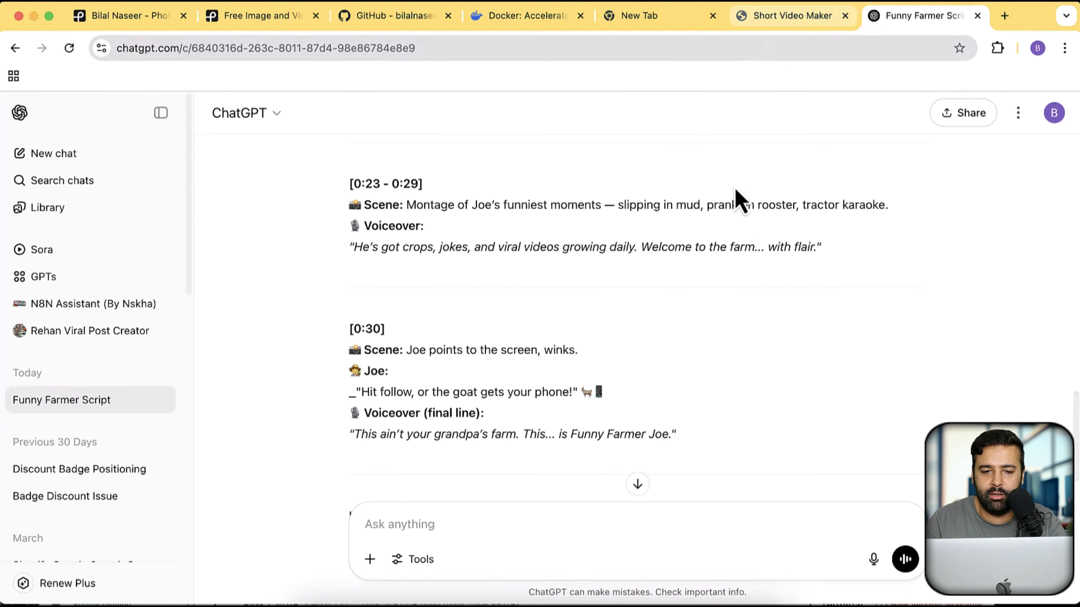
scroll(739, 200, up, 15)
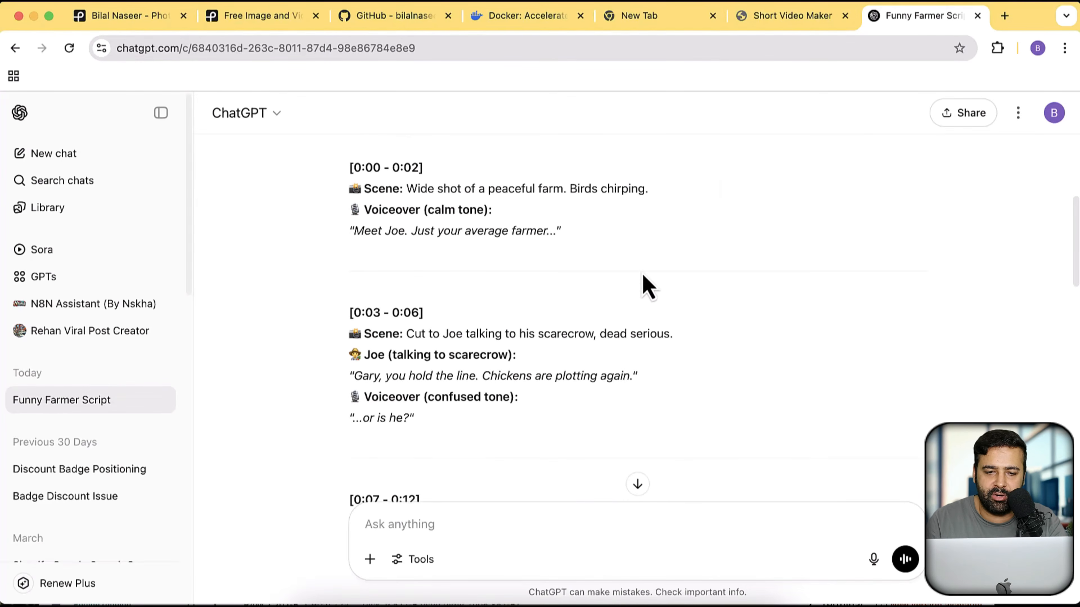
scroll(648, 287, up, 1)
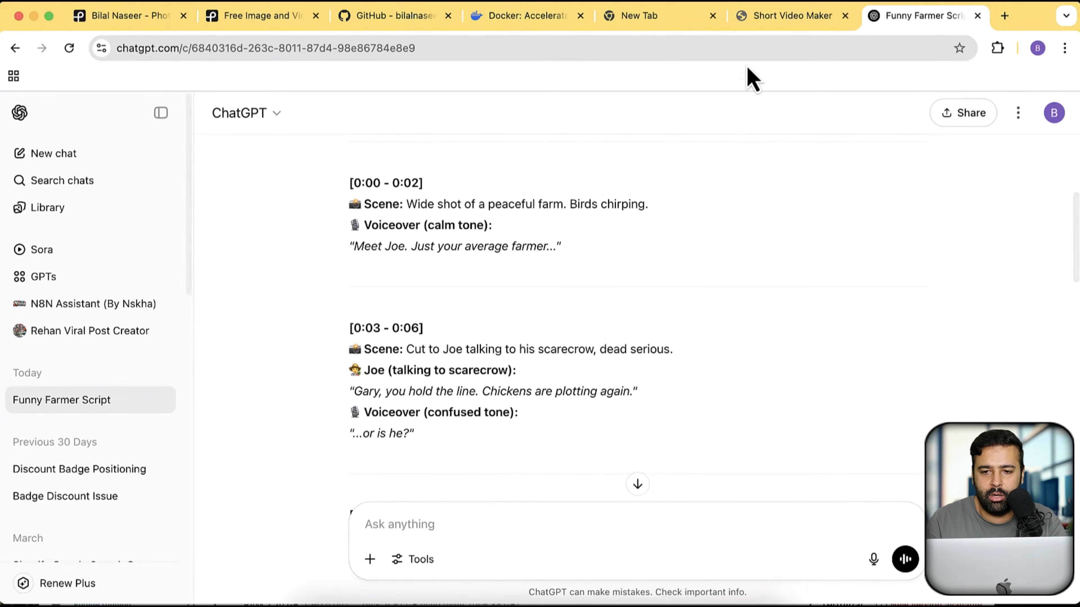
click(782, 16)
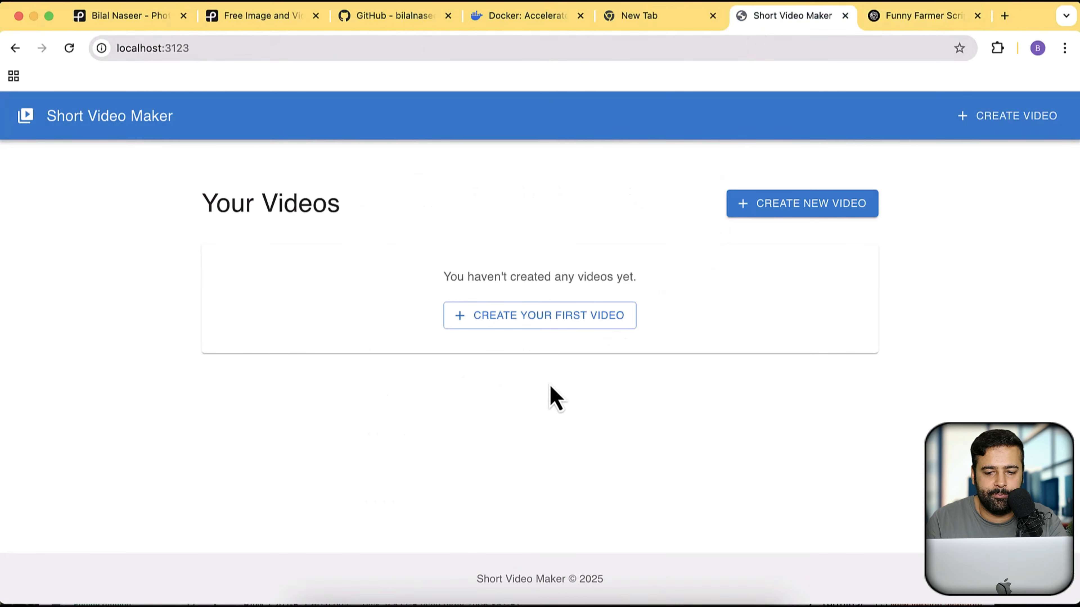
- Start a new video with Scene 1 text 'Meet Joe. Just your average farmer' and search term farmer
click(551, 323)
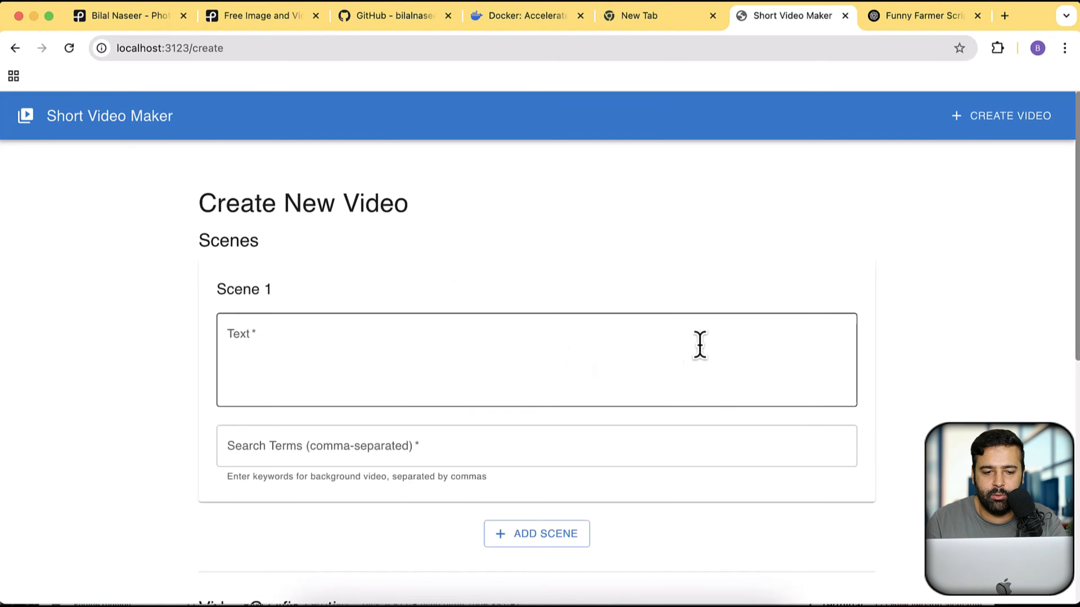
scroll(703, 259, down, 3)
click(395, 249)
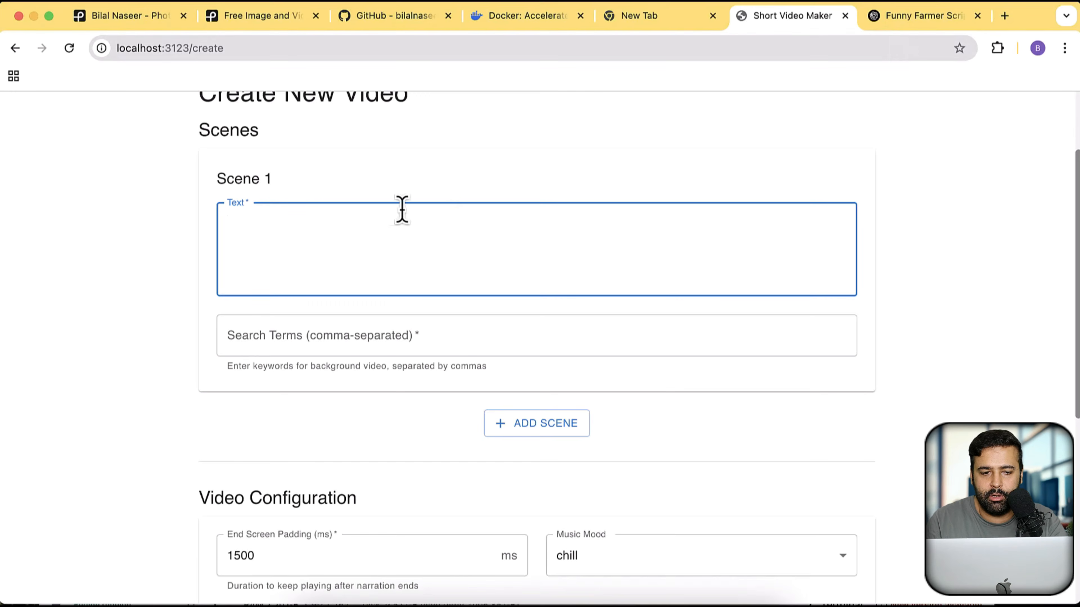
click(909, 16)
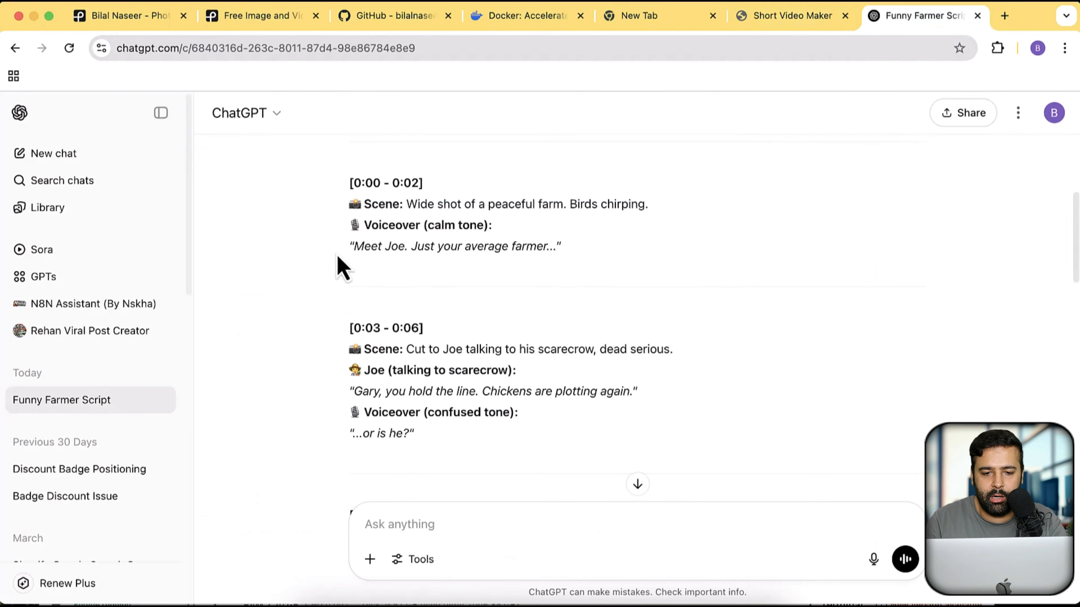
drag(354, 248, 549, 246)
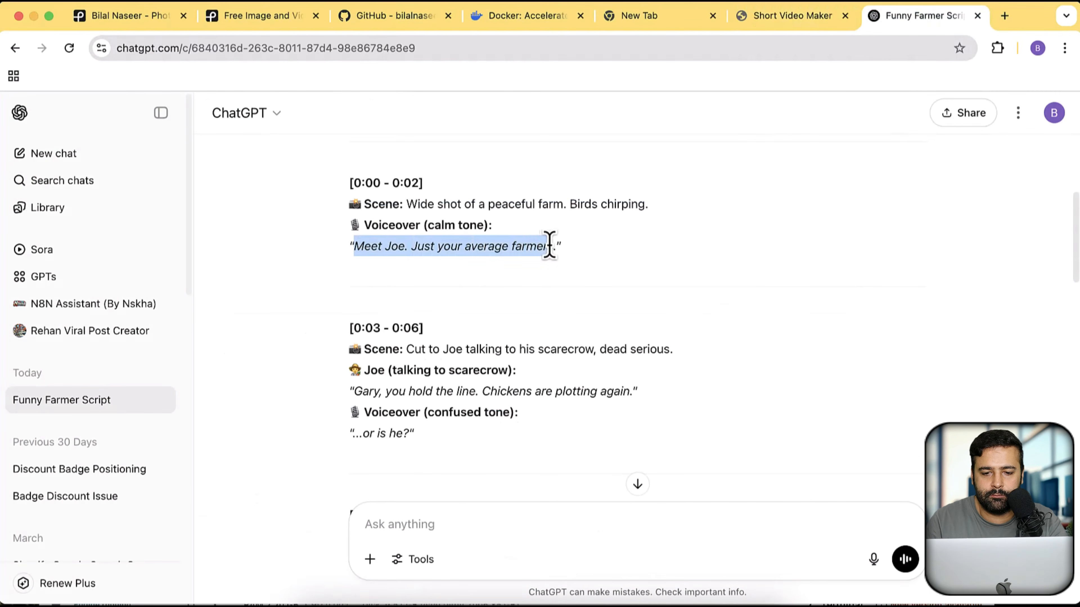
key(super+c)
click(808, 16)
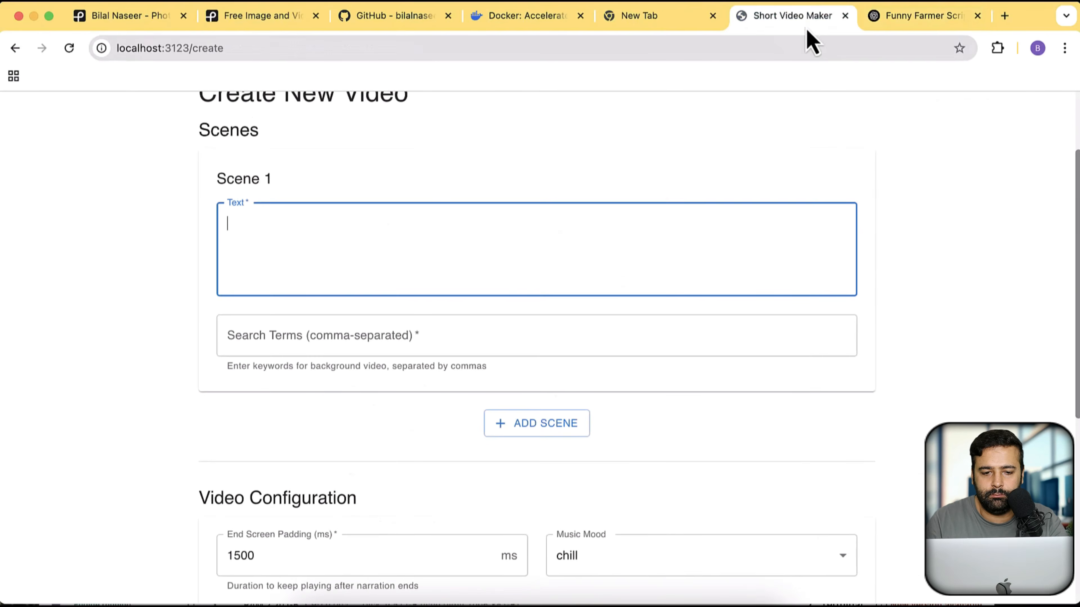
key(super+v)
click(319, 344)
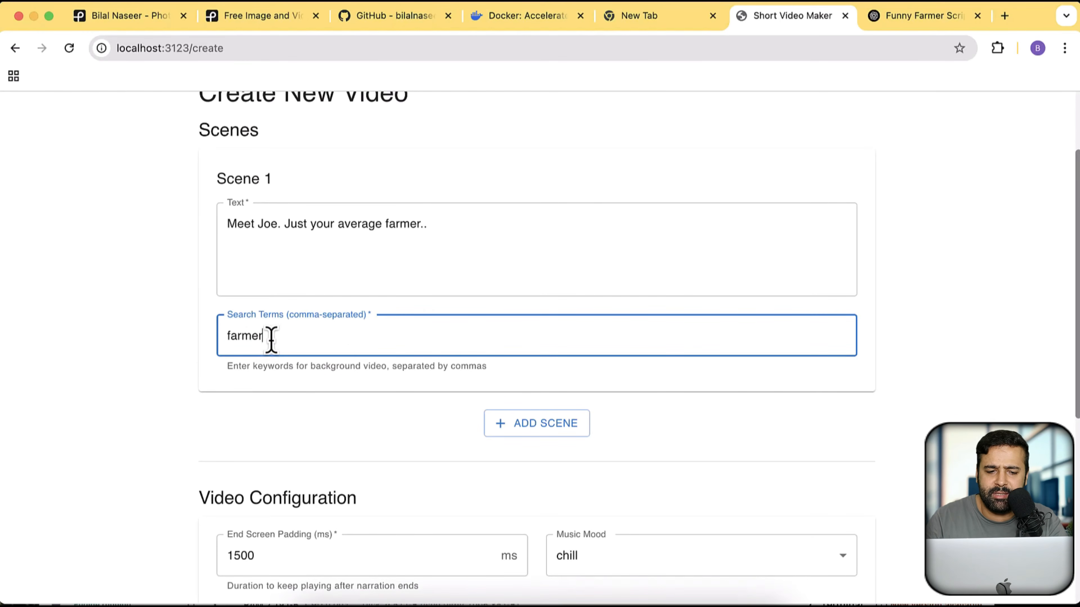
drag(272, 339, 216, 339)
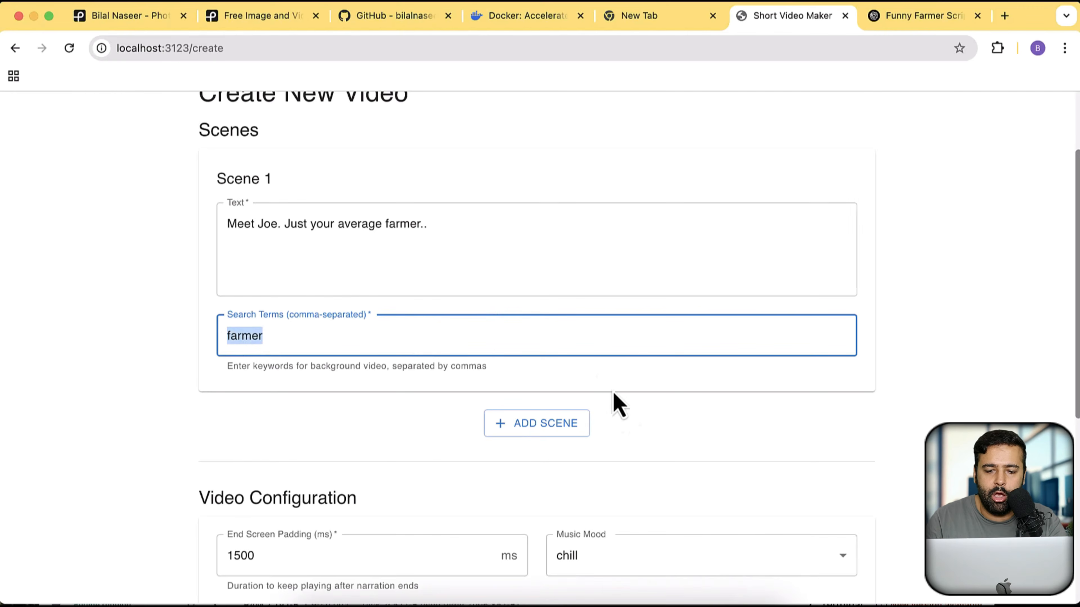
- Add Scene 2 with Joe's line about Gary and the chickens, plus its search terms
click(563, 443)
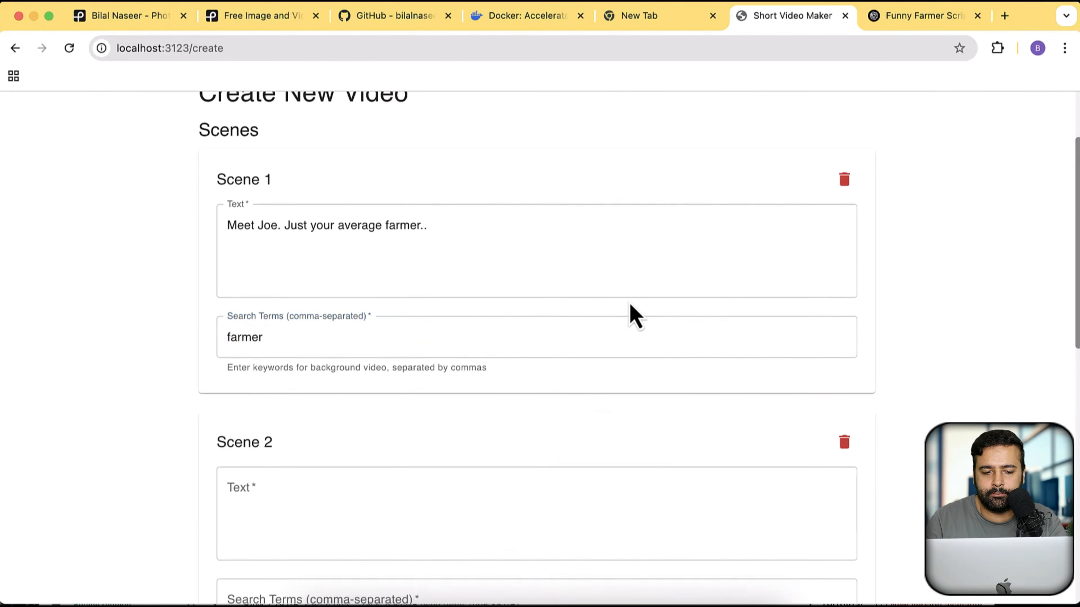
scroll(629, 306, down, 5)
click(883, 19)
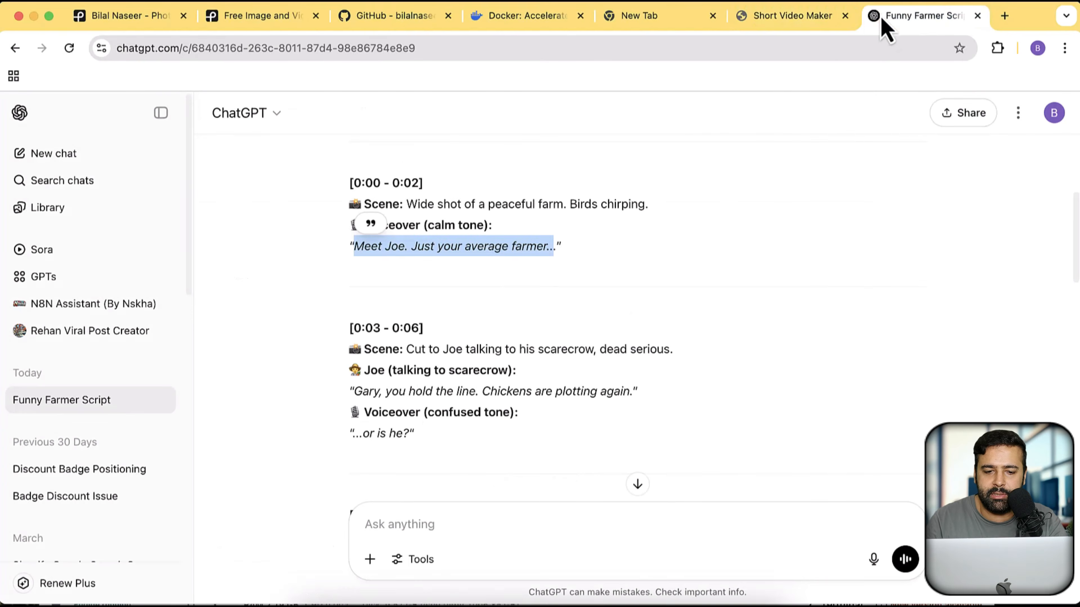
scroll(714, 263, down, 2)
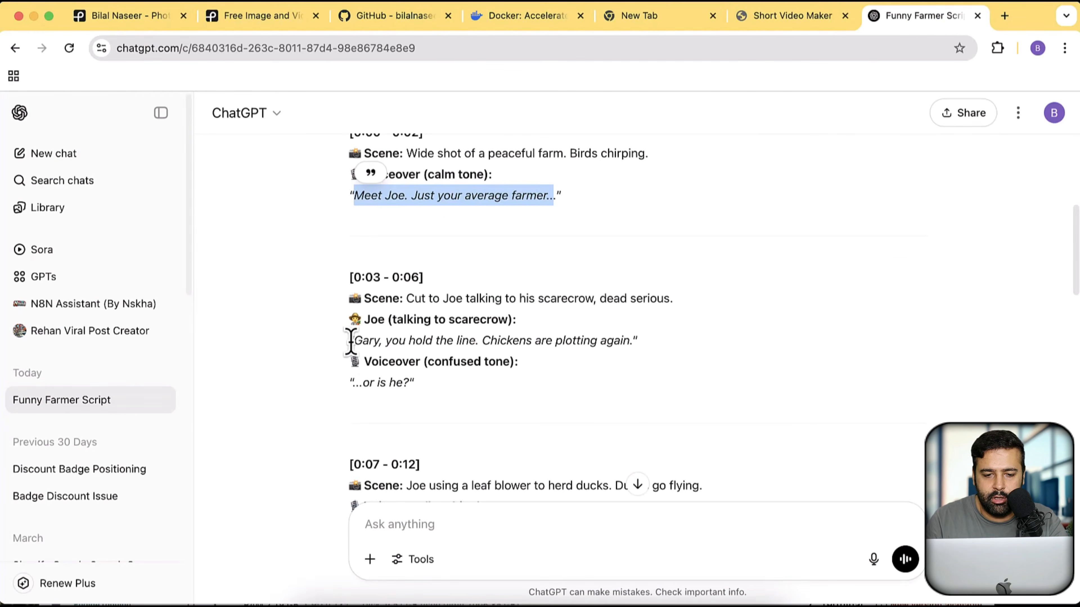
drag(352, 341, 630, 340)
scroll(790, 332, down, 2)
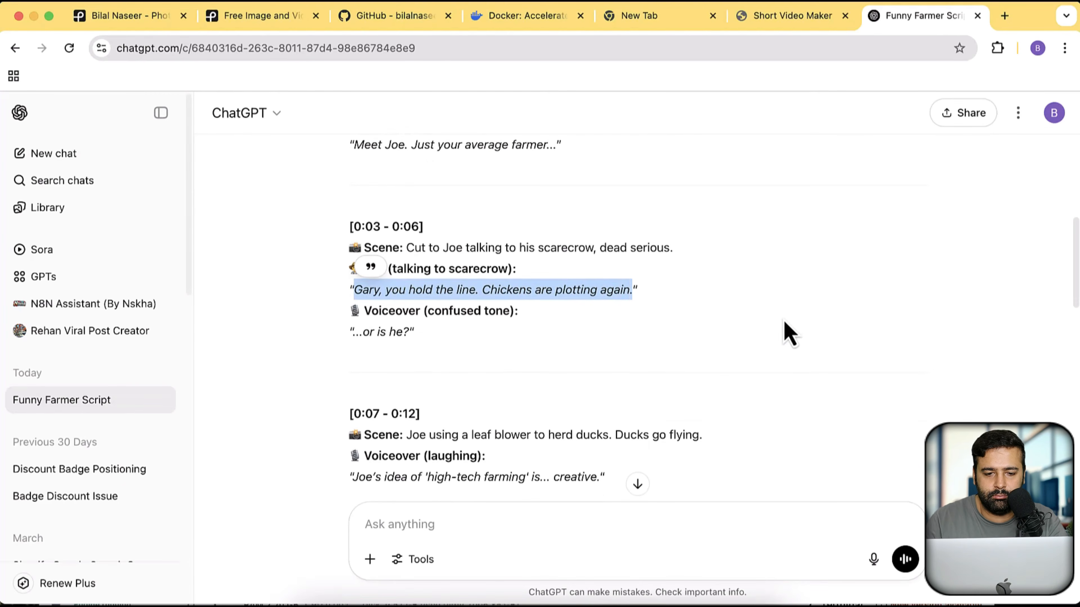
click(822, 22)
click(570, 289)
key(super+v)
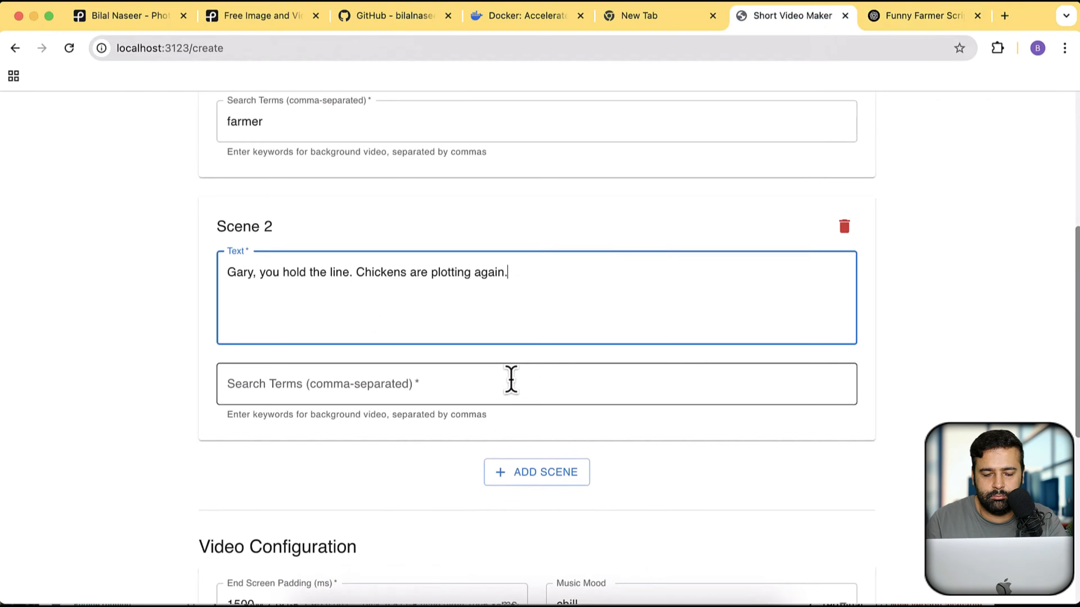
click(511, 379)
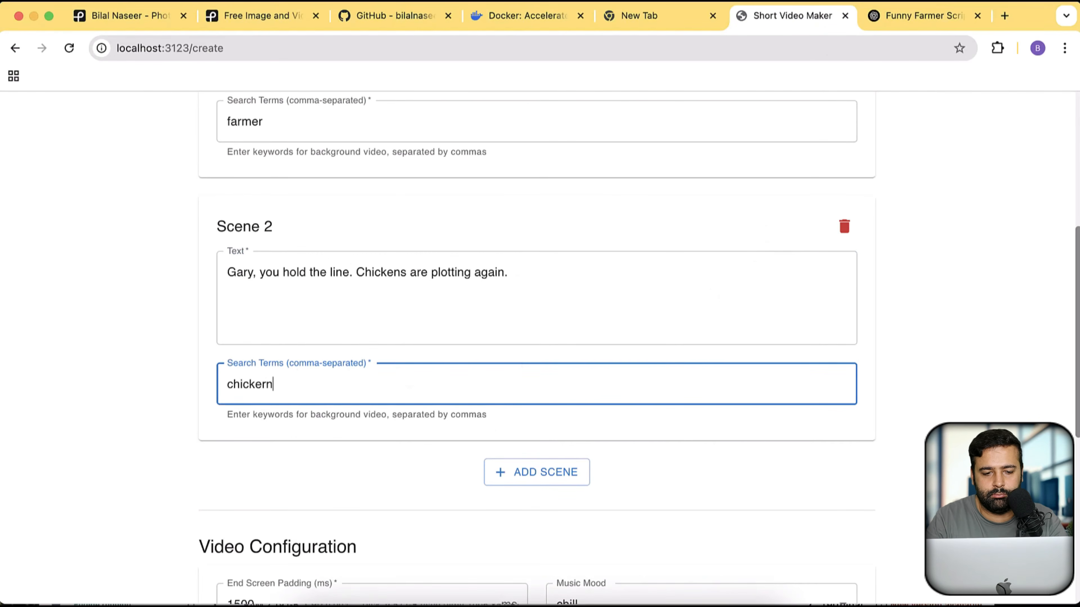
scroll(756, 234, down, 1)
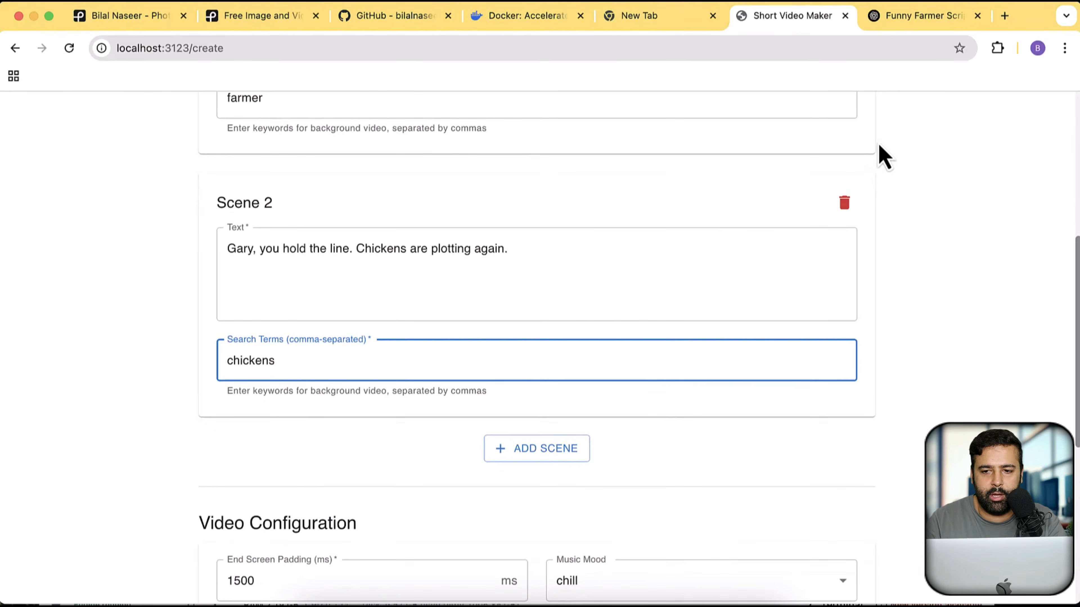
- Review the rest of the farmer script, then scroll down the form to the video settings
click(908, 16)
scroll(828, 181, down, 3)
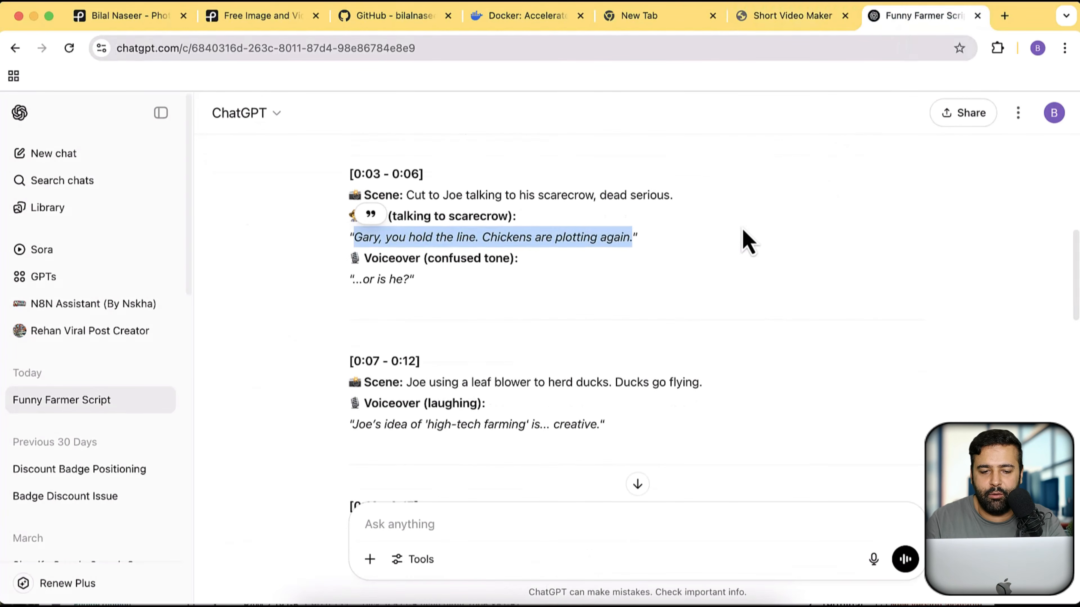
scroll(768, 326, down, 1)
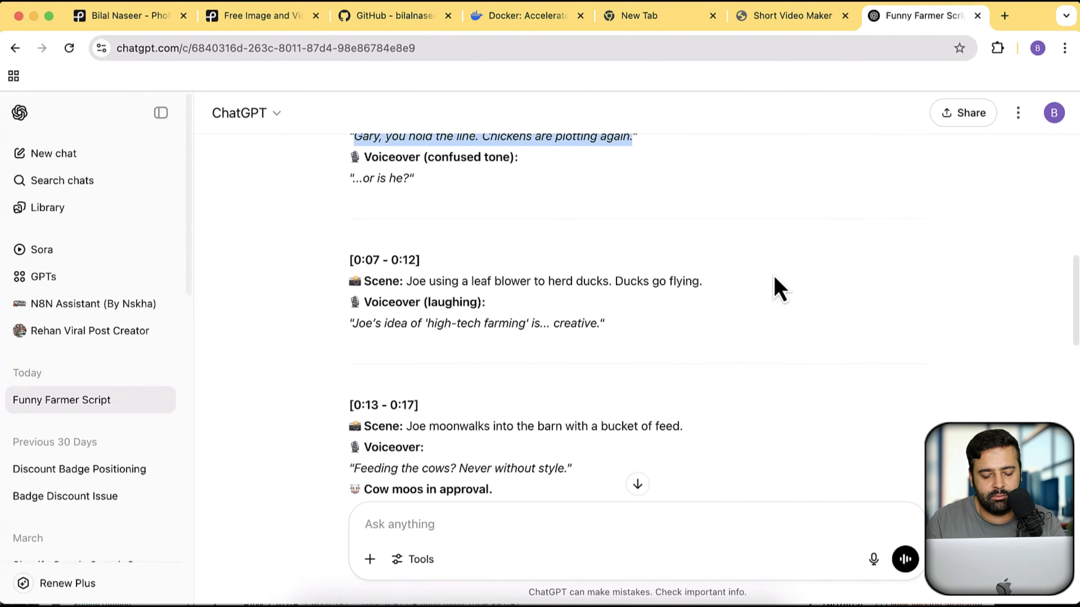
key(ctrl+shift+Tab)
scroll(863, 274, down, 10)
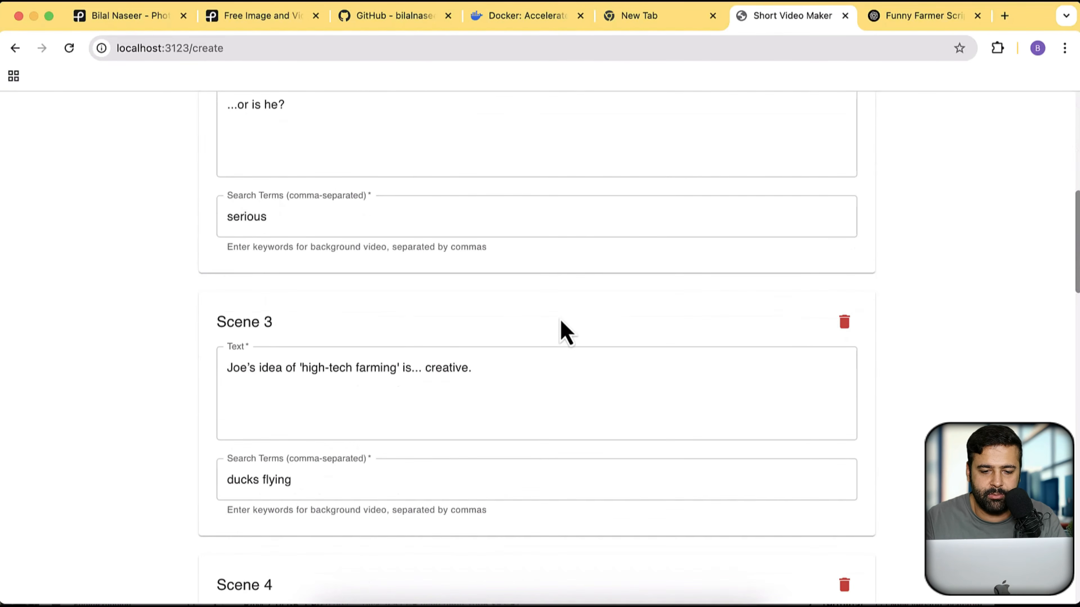
scroll(878, 204, down, 2)
scroll(879, 238, down, 17)
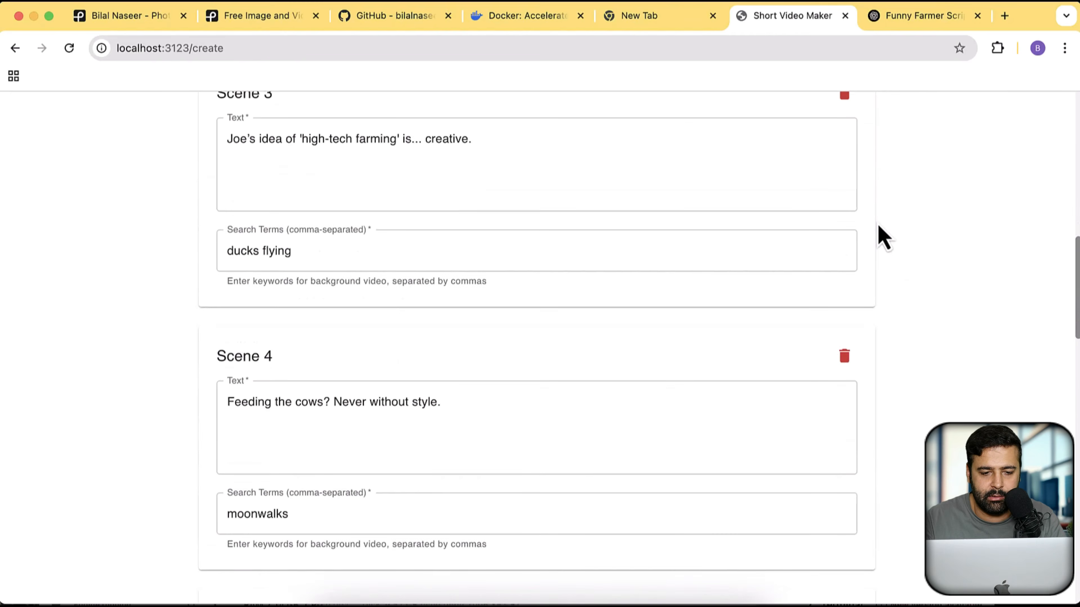
scroll(878, 239, down, 11)
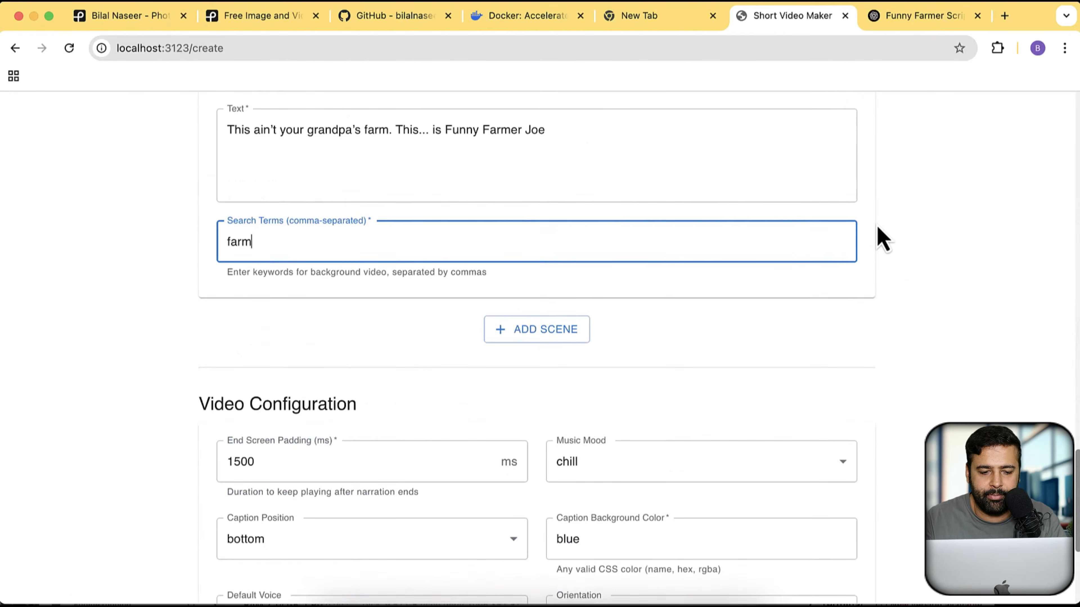
scroll(910, 281, down, 2)
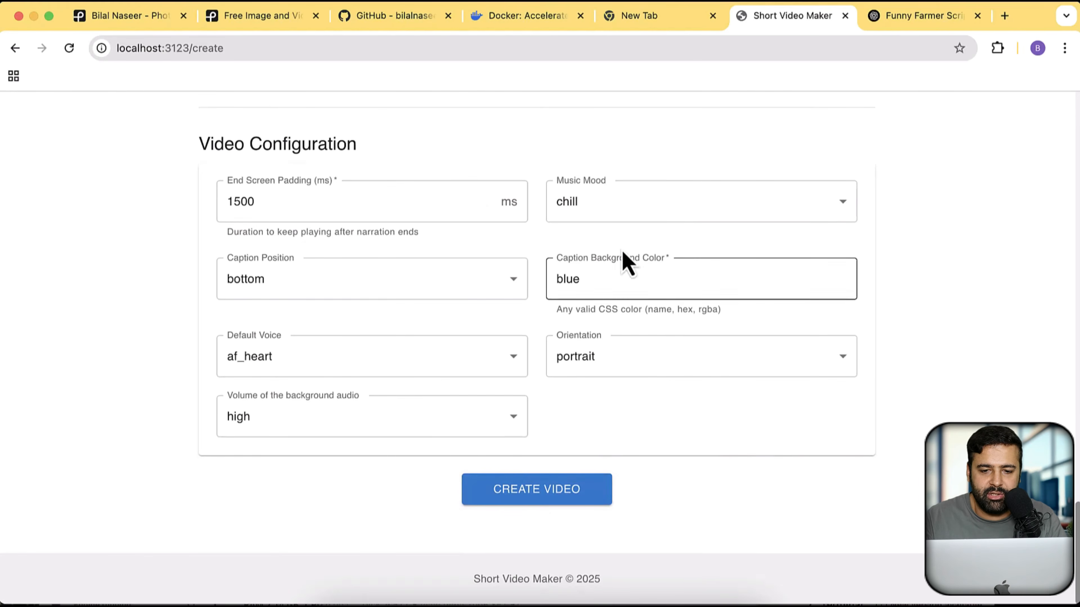
- Keep the chill music mood and adjust the End Screen Padding value
click(735, 213)
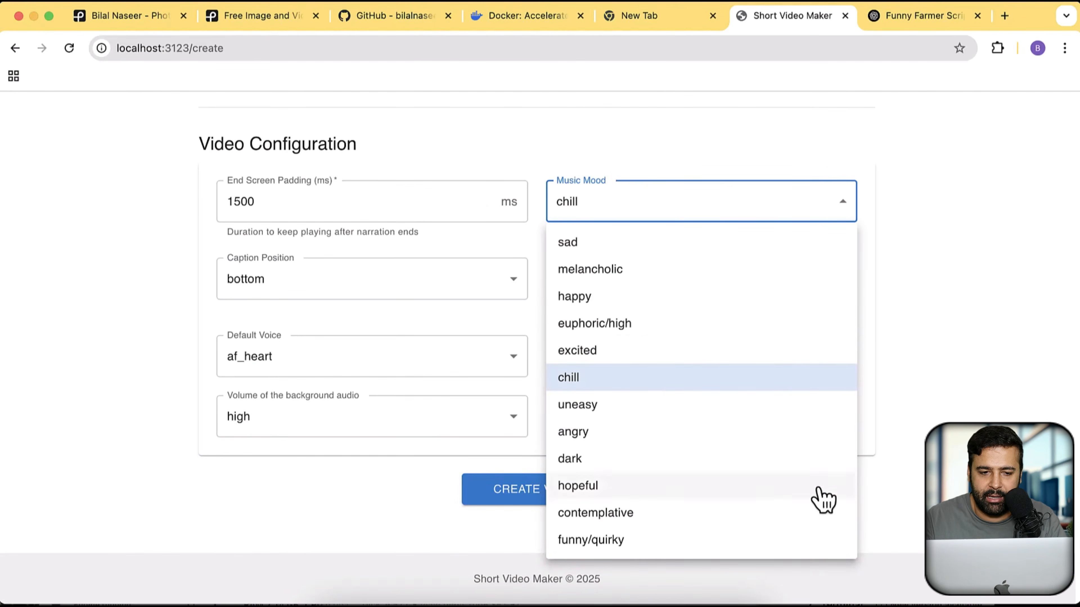
click(908, 306)
click(273, 202)
drag(272, 202, 431, 237)
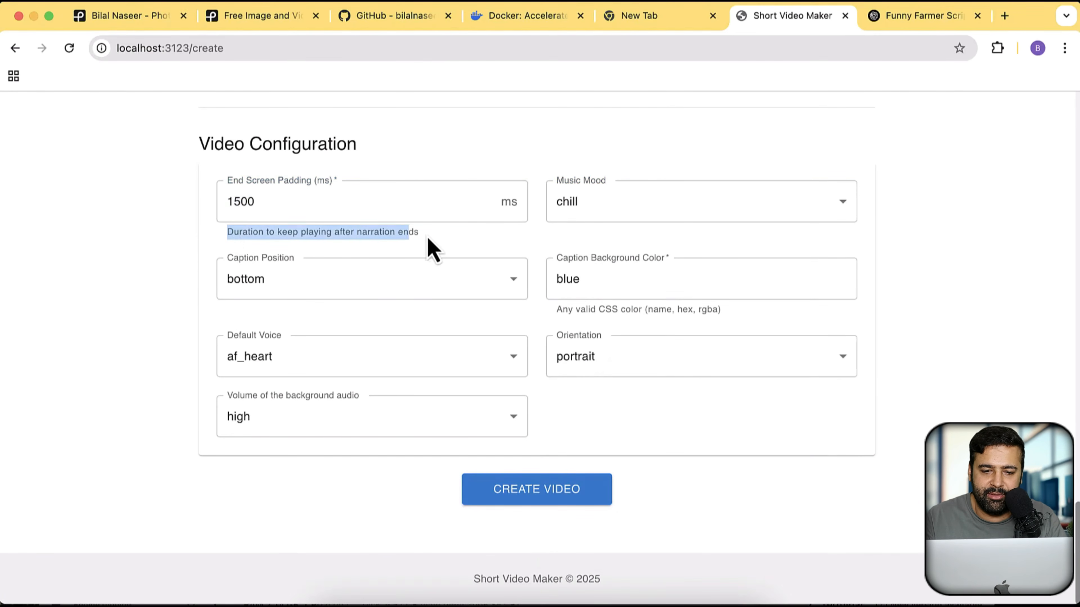
click(271, 210)
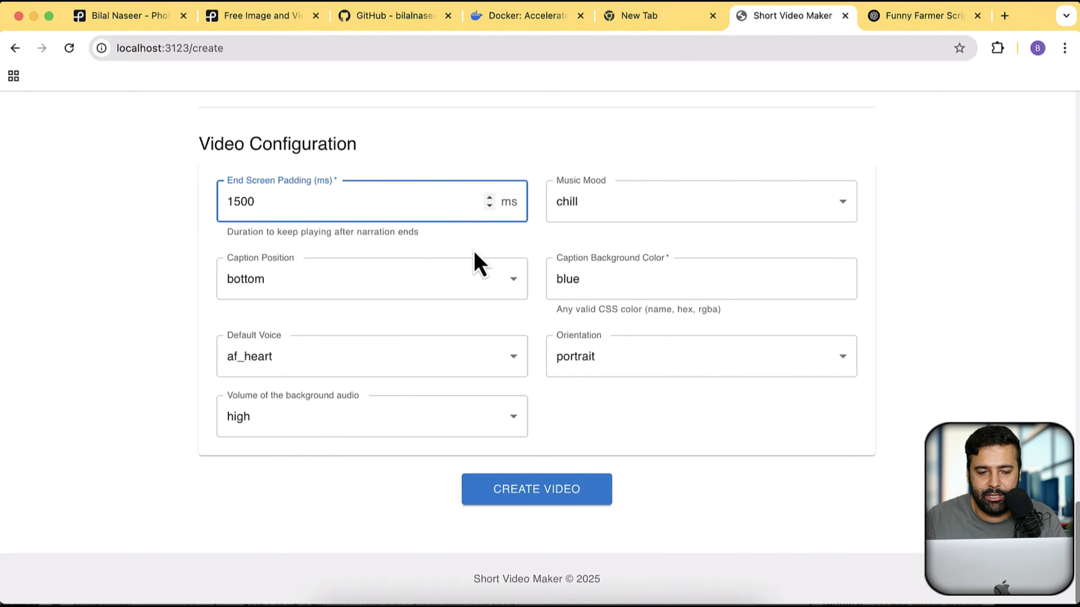
- Place the captions in the center and select the blue caption background colour value
click(289, 292)
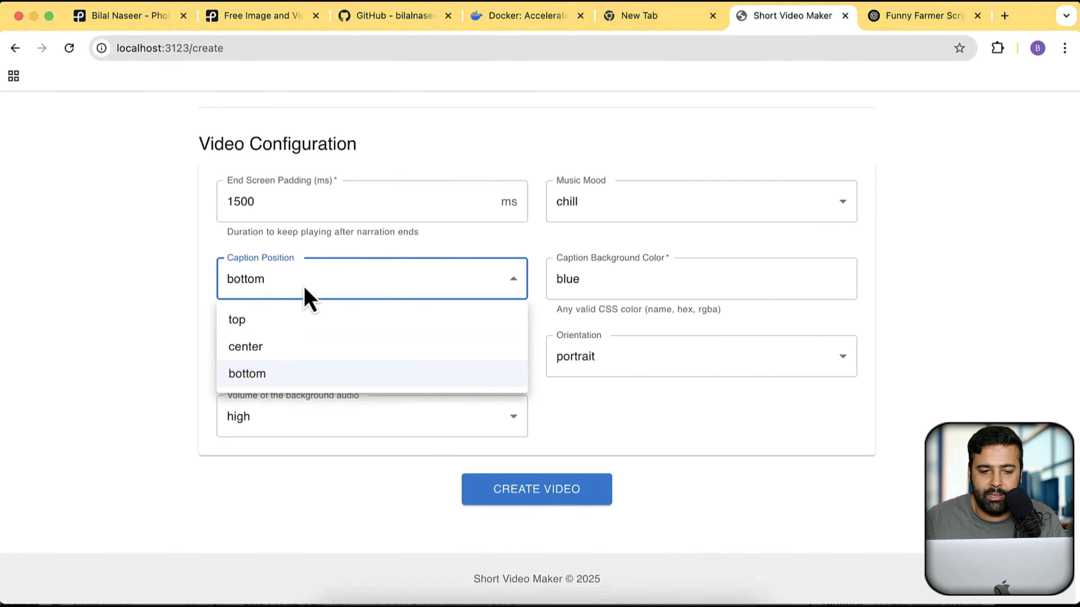
click(304, 354)
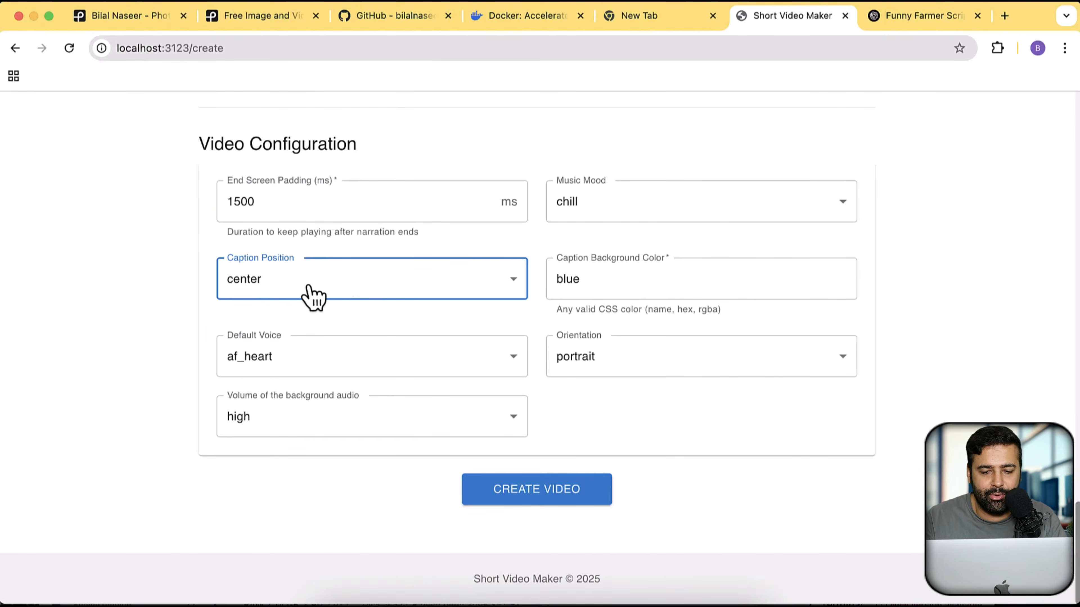
click(624, 290)
key(super+a)
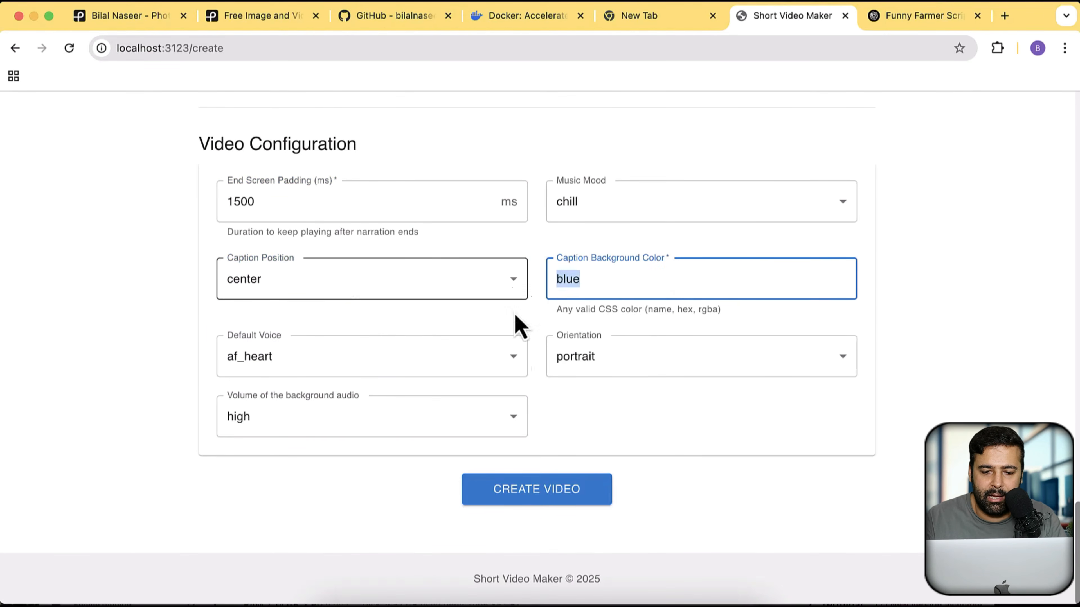
- Keep portrait orientation and af_heart as the default voice
click(606, 366)
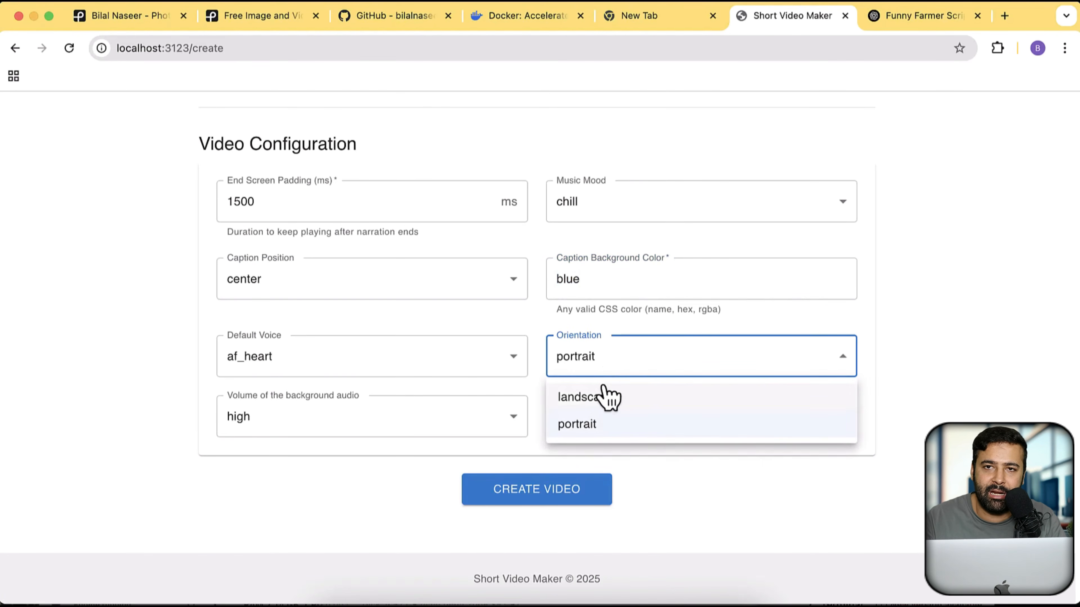
click(379, 375)
click(390, 374)
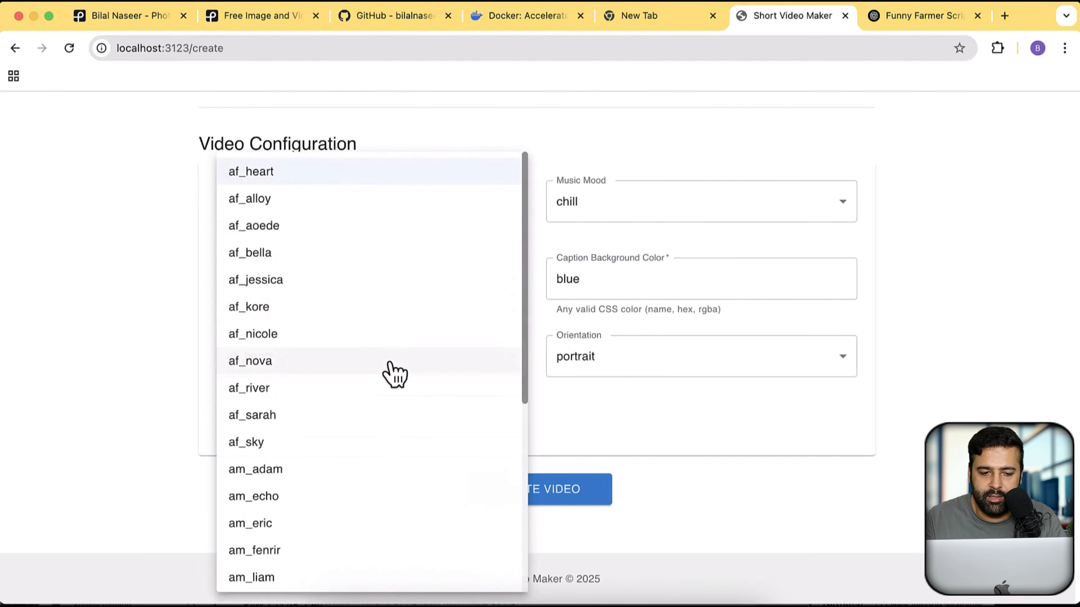
scroll(417, 327, down, 5)
scroll(416, 327, down, 3)
scroll(410, 424, up, 6)
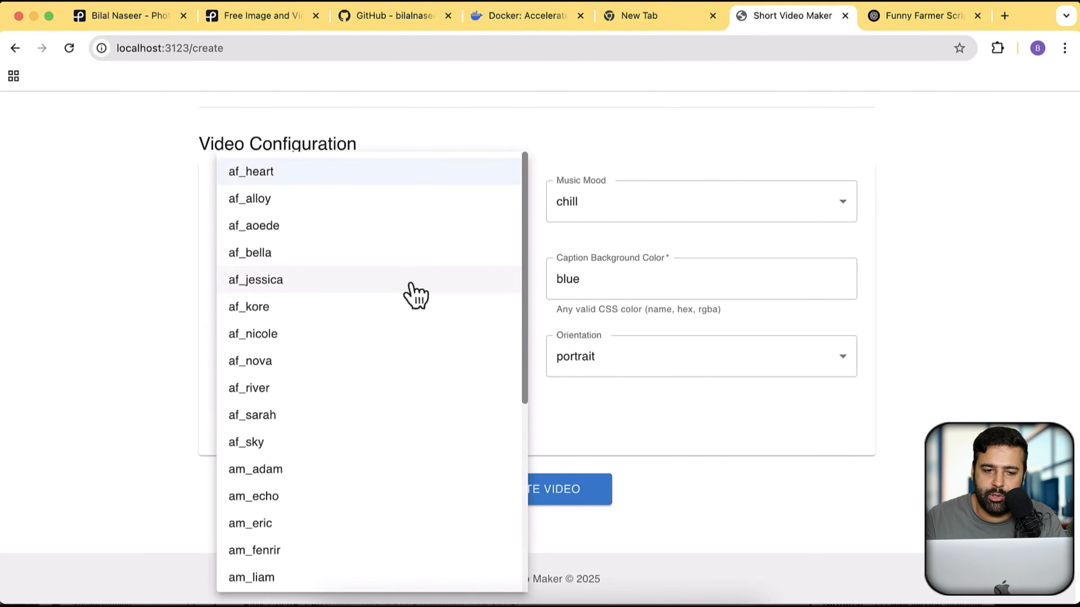
click(356, 183)
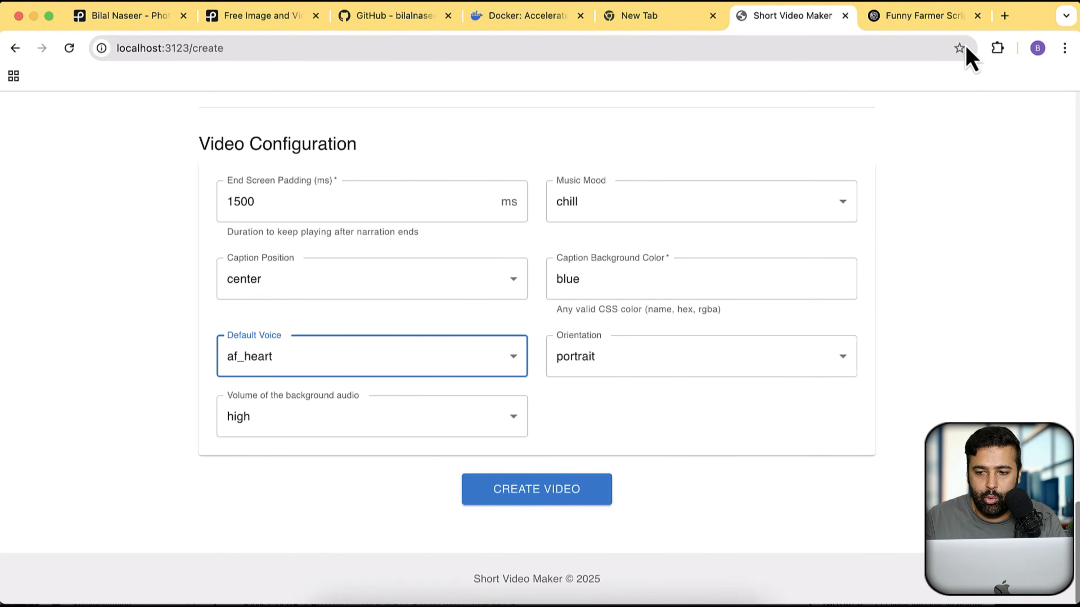
click(1004, 17)
- Search for a Kokoro voice generator and open the Kokoro TTS website
text(okot)
key(BackSpace)
key(BackSpace)
key(BackSpace)
key(BackSpace)
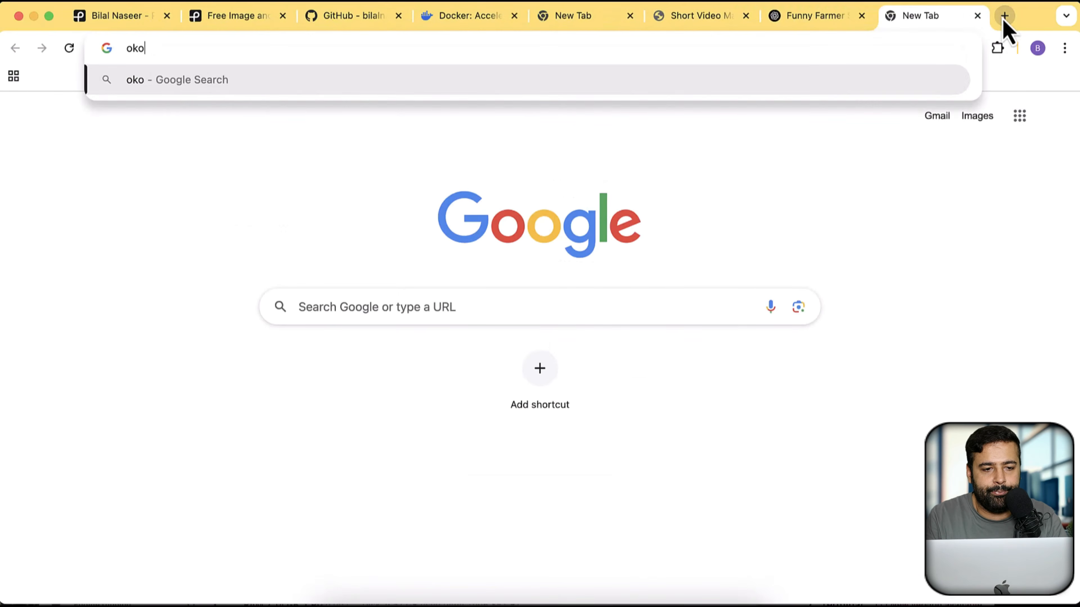
text(kokoto voice)
key(Down)
key(Return)
click(401, 319)
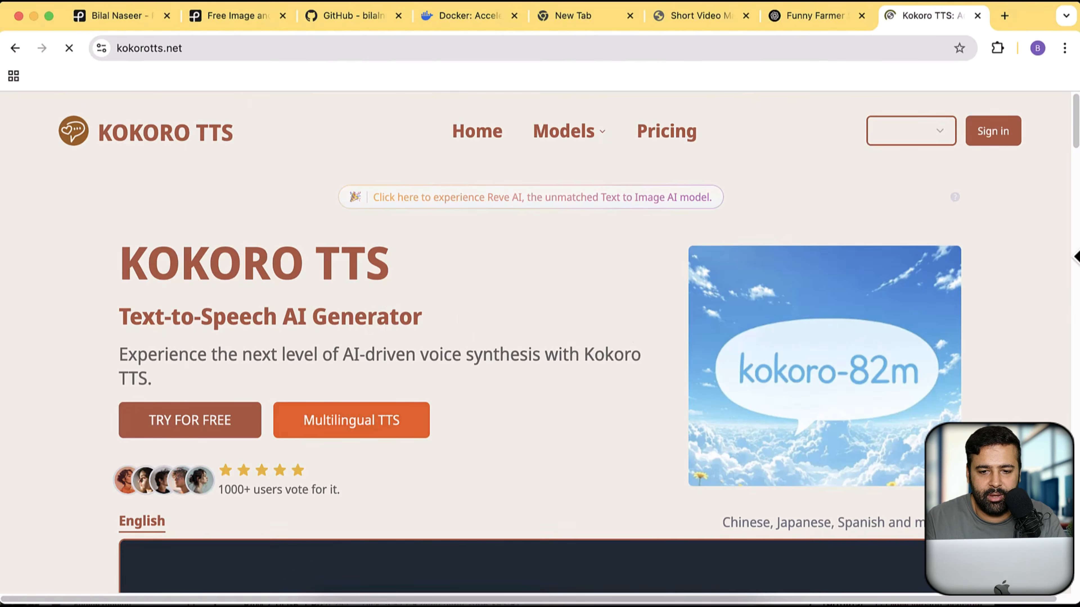
scroll(1049, 325, down, 5)
scroll(1027, 306, down, 5)
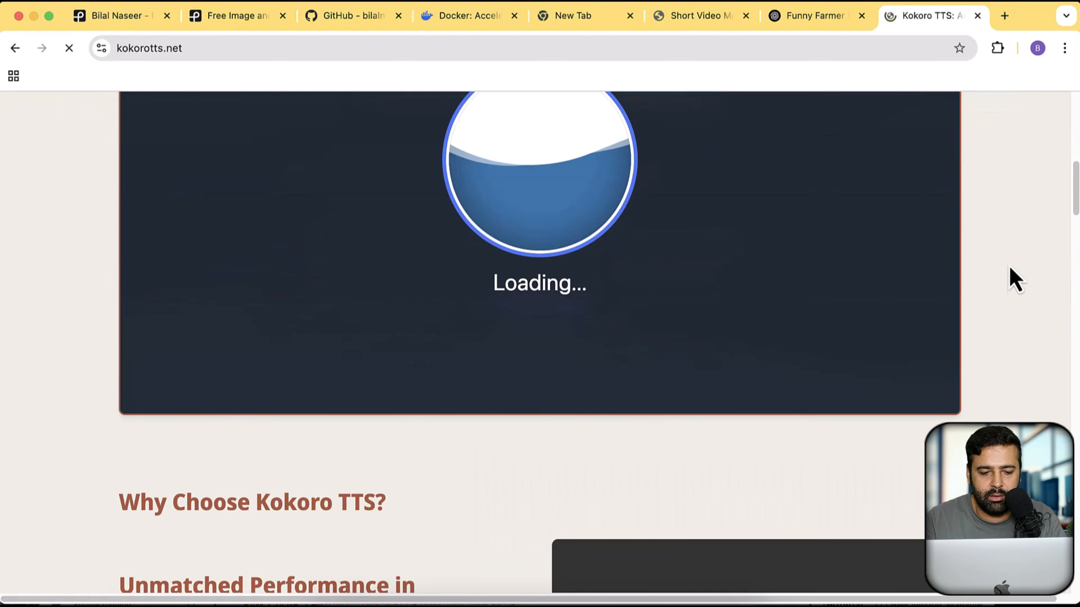
scroll(1000, 301, down, 10)
scroll(995, 292, up, 3)
scroll(1001, 293, down, 1)
scroll(995, 294, down, 5)
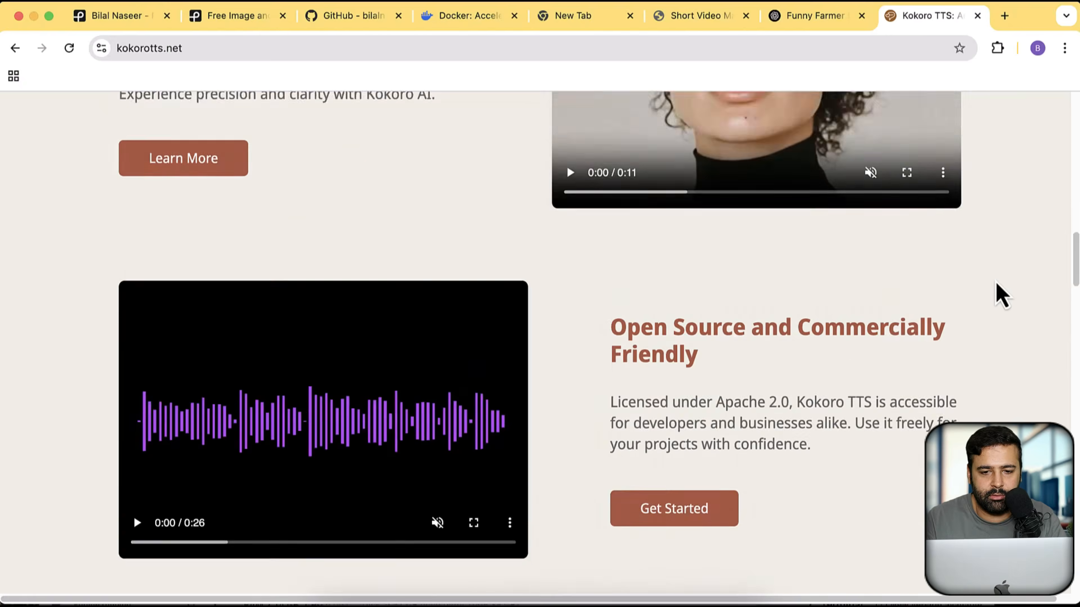
scroll(892, 273, up, 20)
- Go to the Kokoro Text to Speech page, keep American English, and browse the sample gallery
click(597, 136)
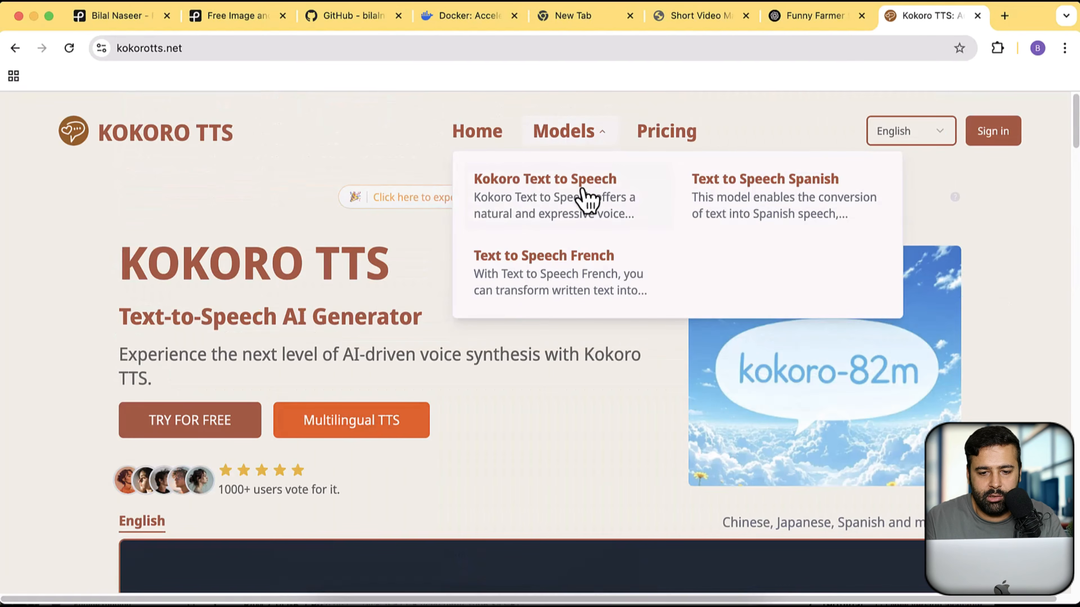
click(561, 198)
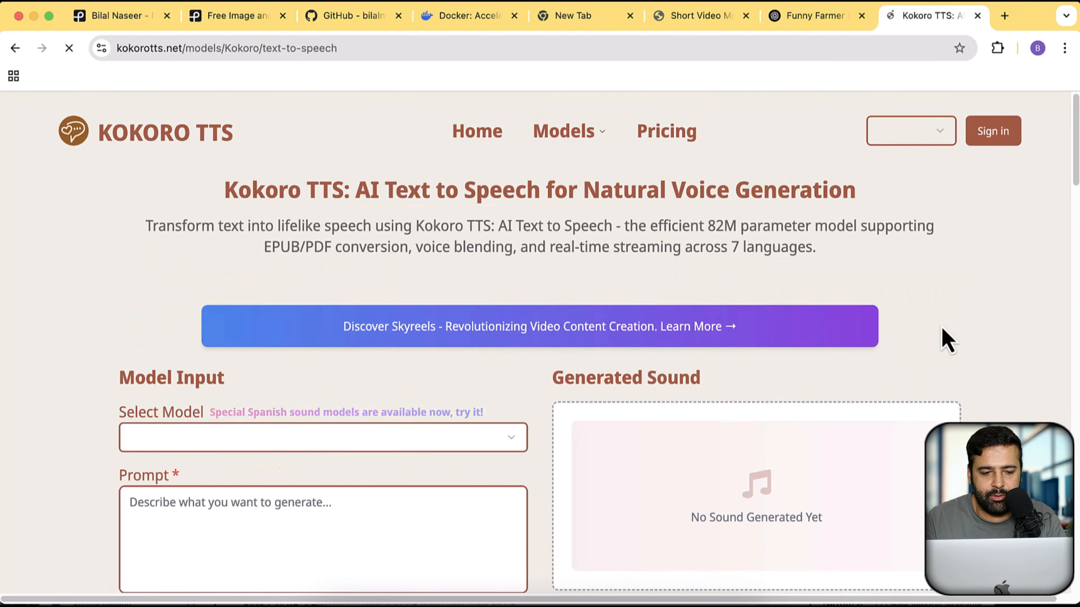
scroll(978, 306, down, 5)
click(508, 200)
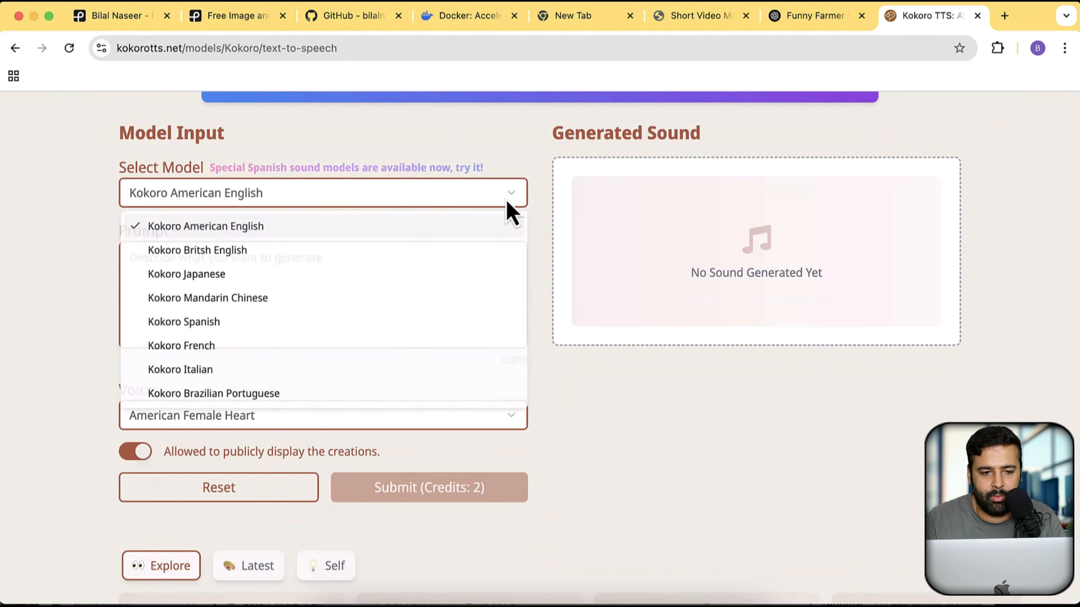
click(817, 410)
scroll(765, 341, down, 8)
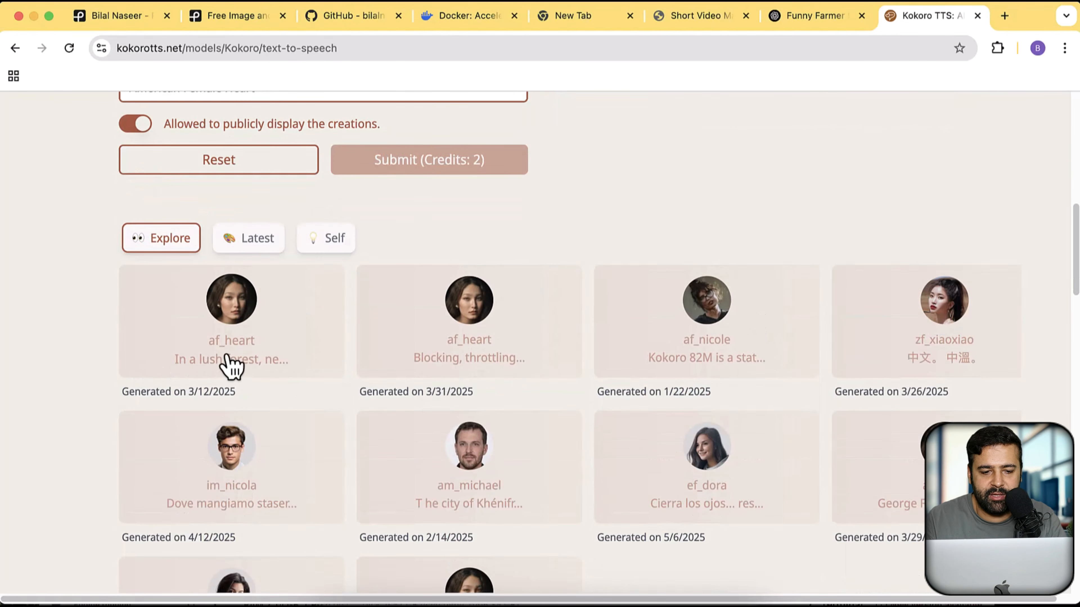
scroll(758, 336, down, 3)
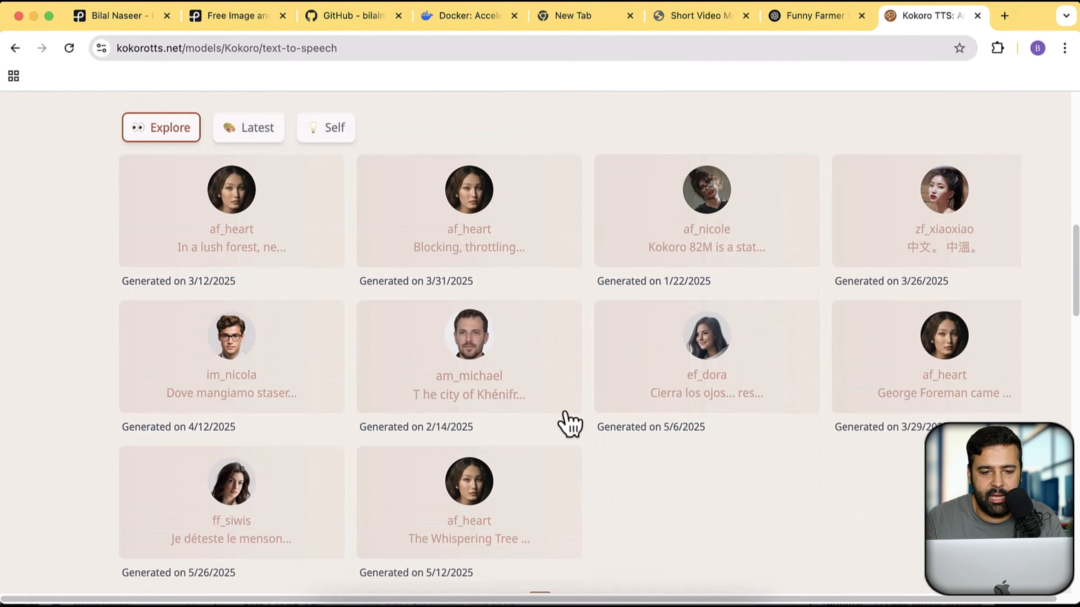
scroll(489, 434, down, 2)
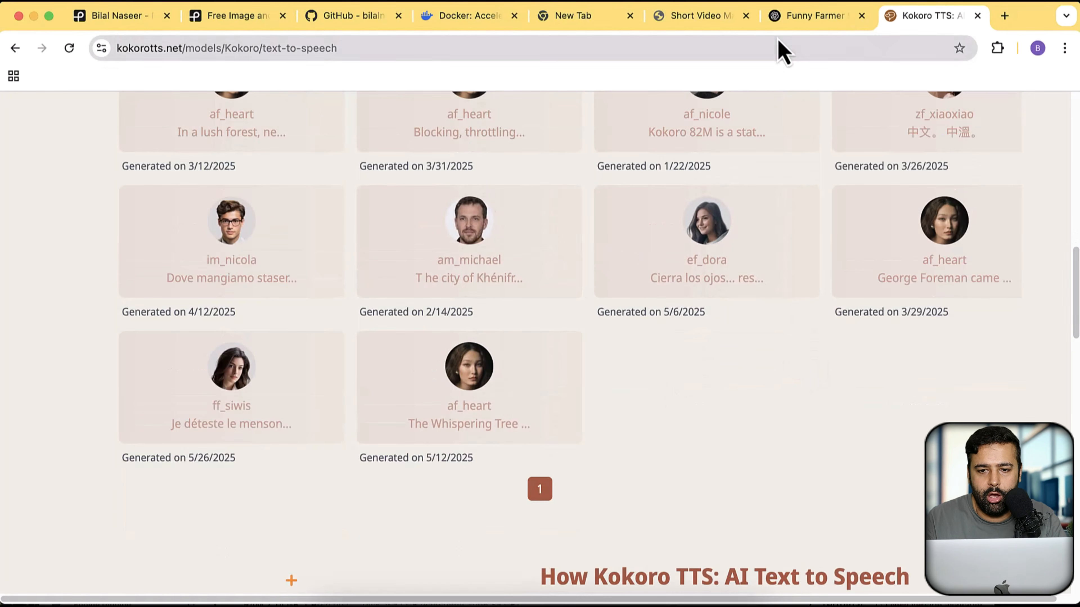
click(686, 19)
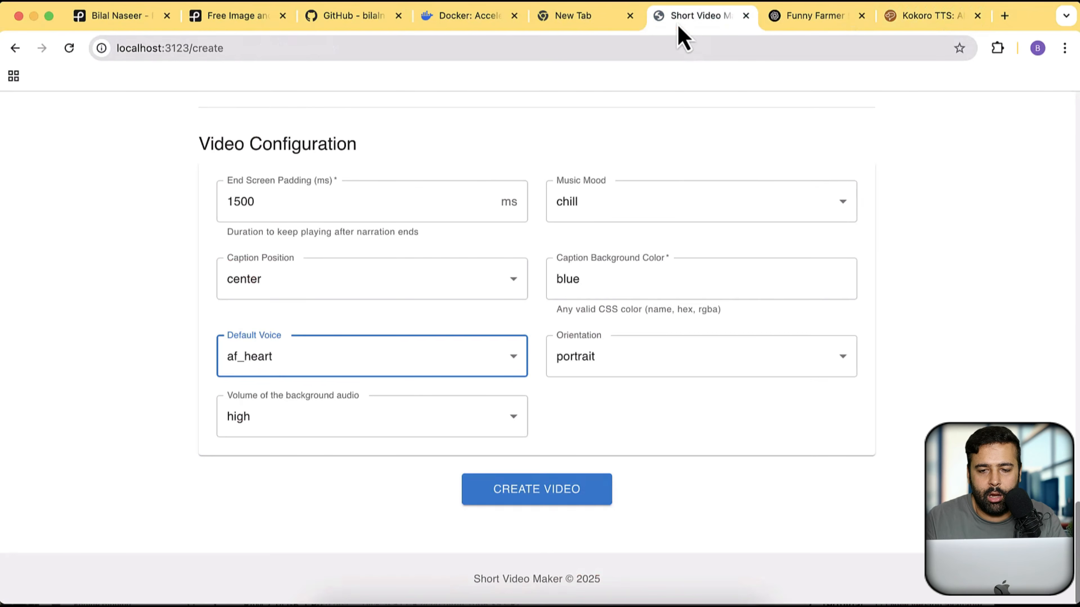
- Start generating the Funny Farmer video and bring up the docker log output
click(564, 504)
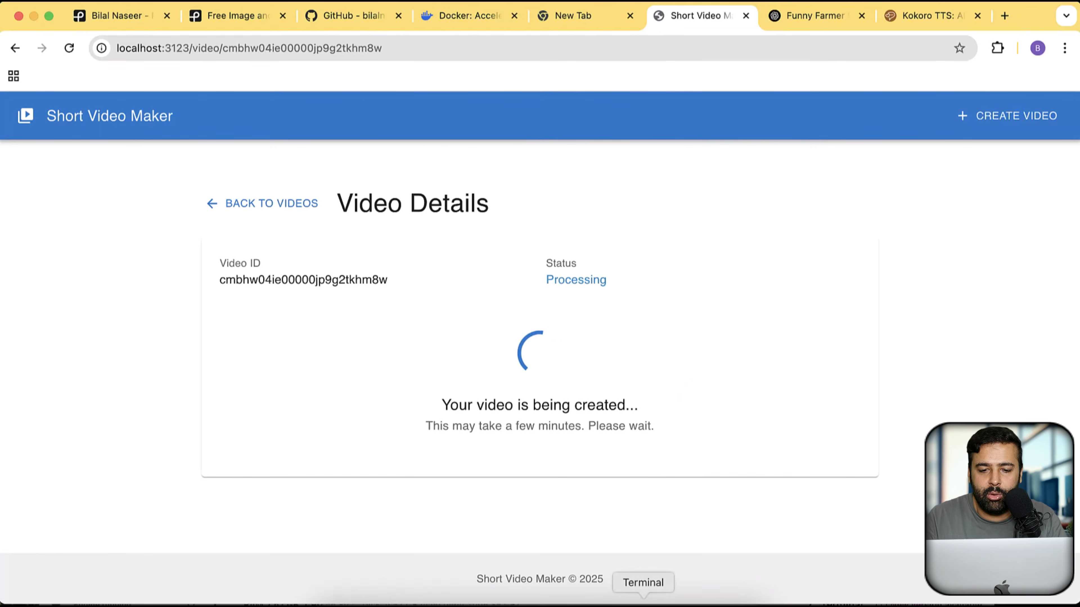
click(642, 602)
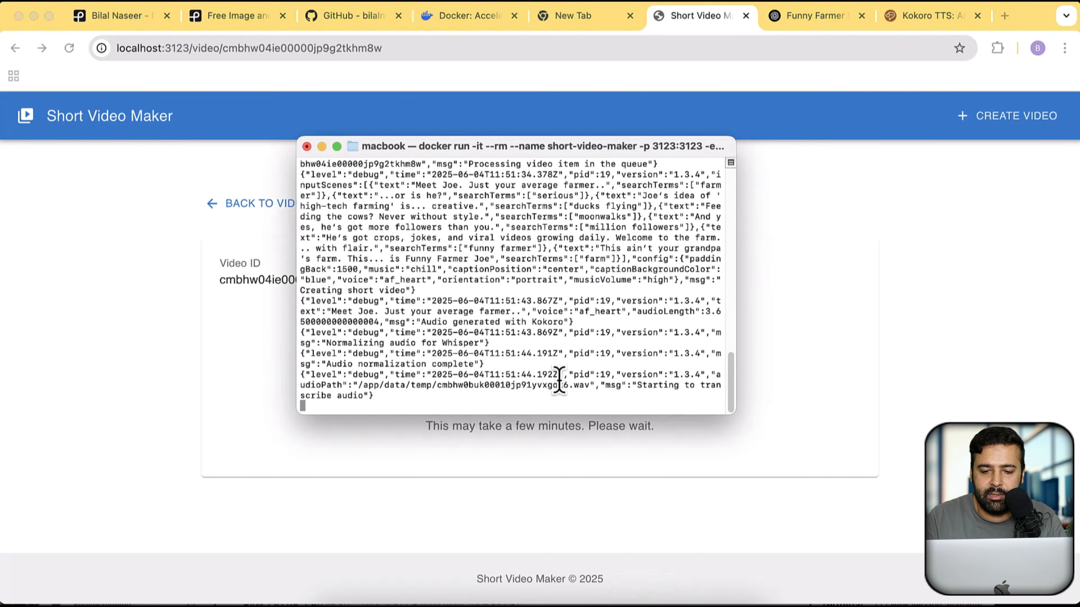
- Scroll the docker log and highlight the '100% complete' and 'Video created successfully' lines
scroll(596, 343, up, 1)
scroll(594, 319, down, 1)
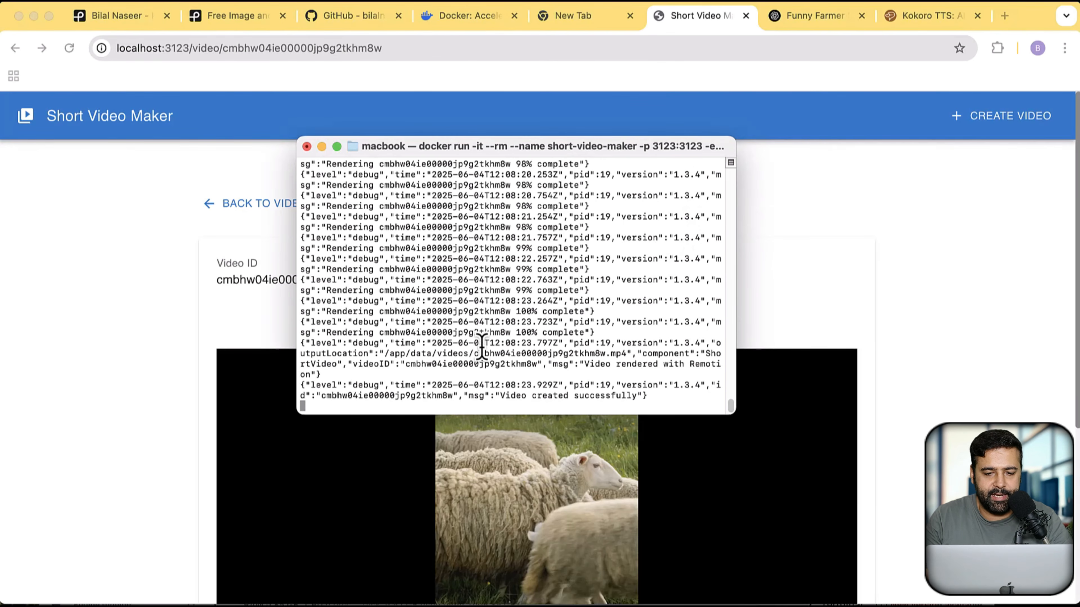
drag(500, 343, 384, 332)
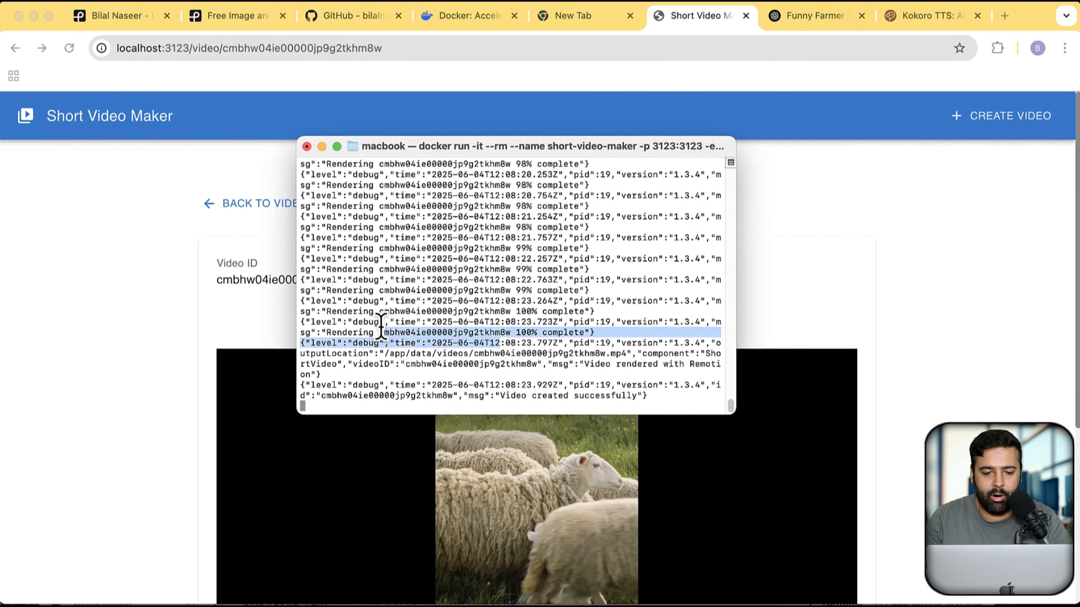
drag(500, 395, 525, 393)
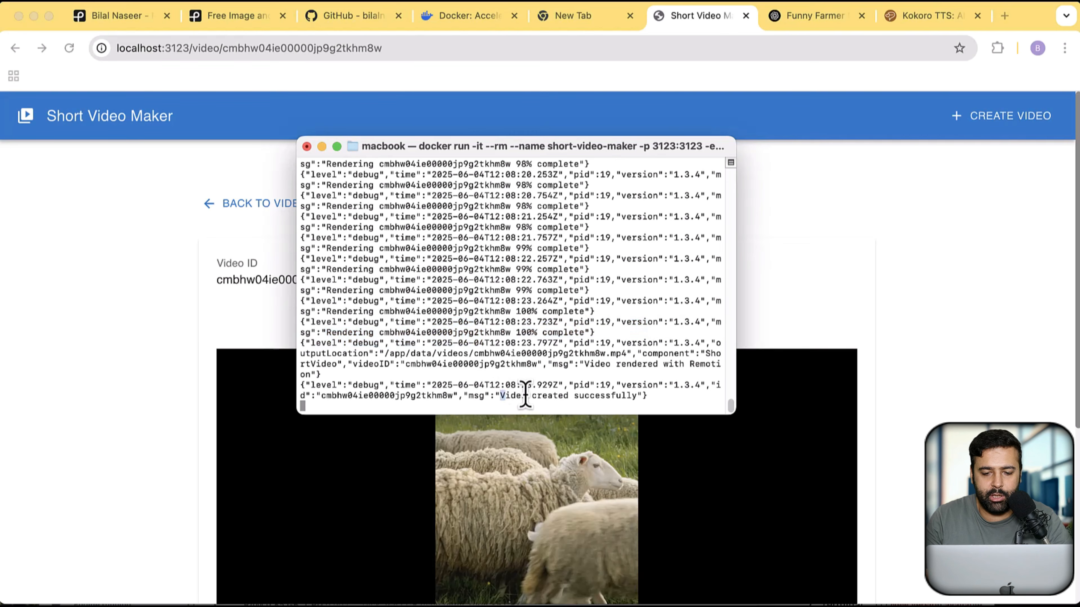
- Return to the video details page and replay the 29-second portrait video of Joe from the start
click(872, 314)
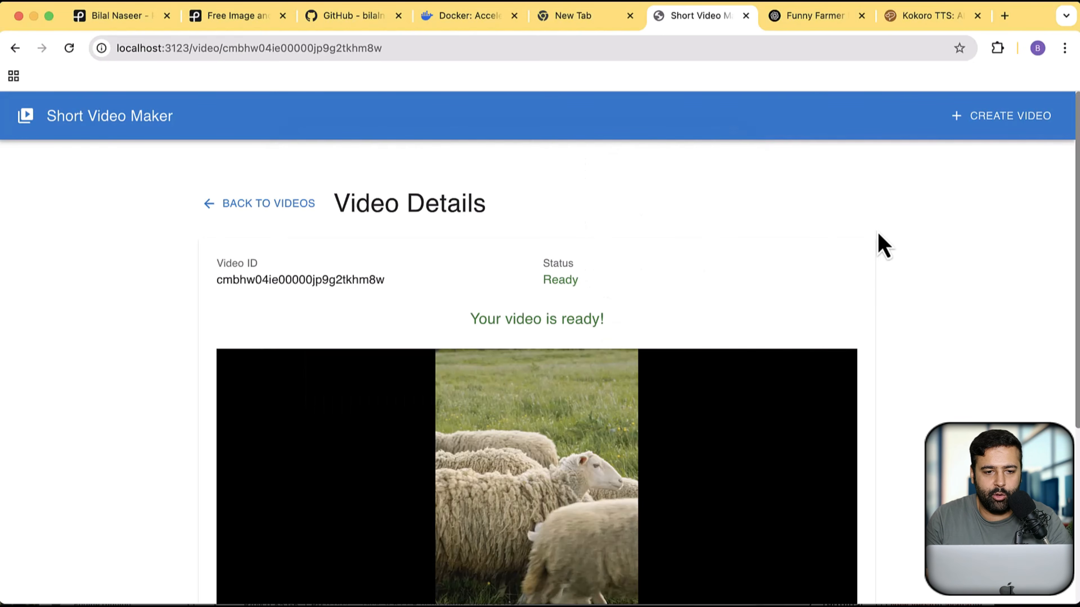
scroll(918, 349, down, 5)
scroll(908, 328, up, 5)
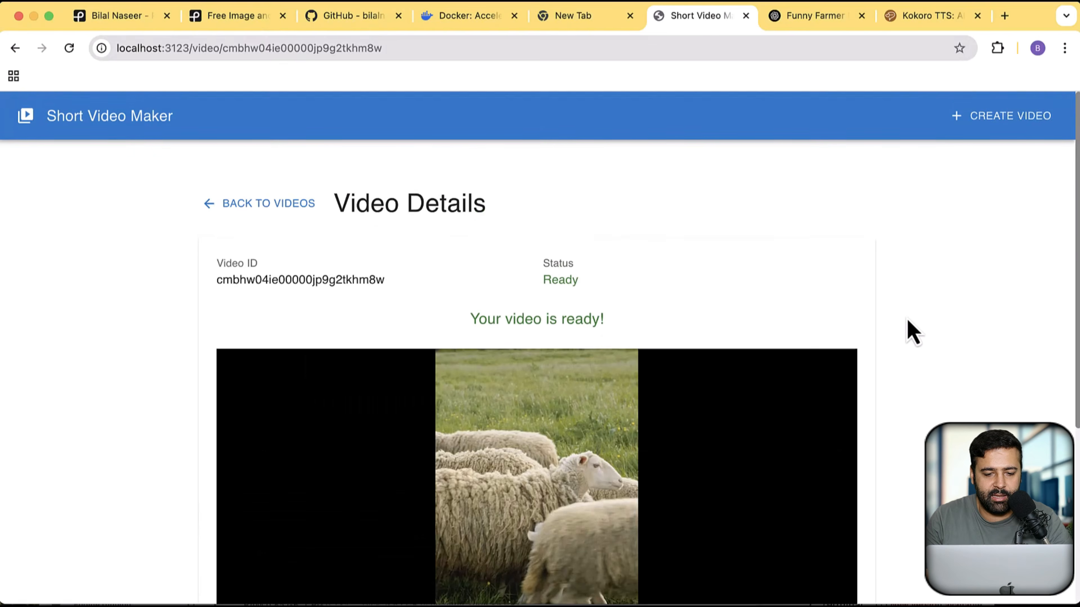
scroll(908, 330, down, 5)
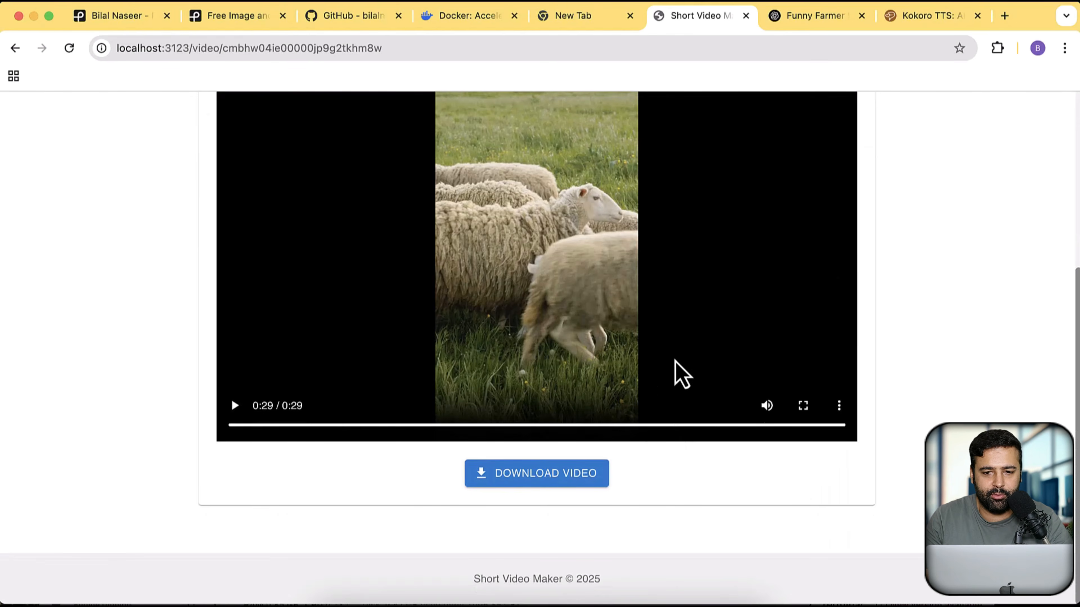
scroll(738, 357, up, 1)
click(234, 435)
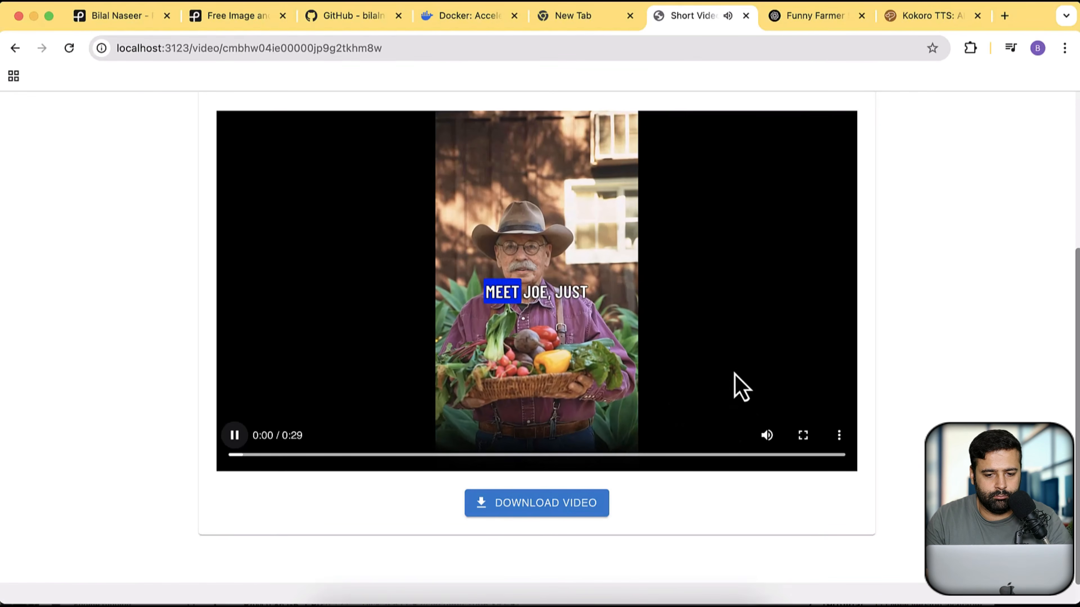